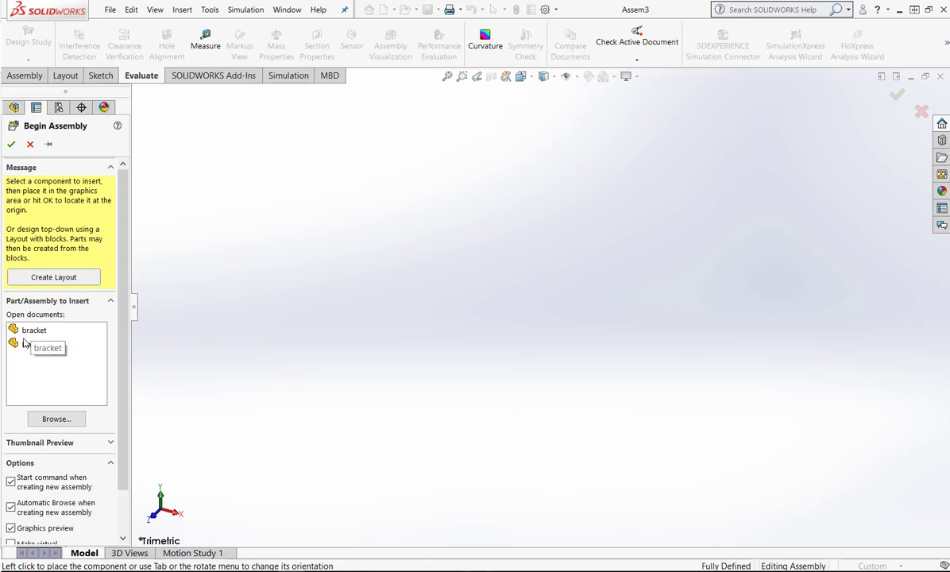
Choose bracket from Open documents and place it in the graphics area as the first component
click(33, 332)
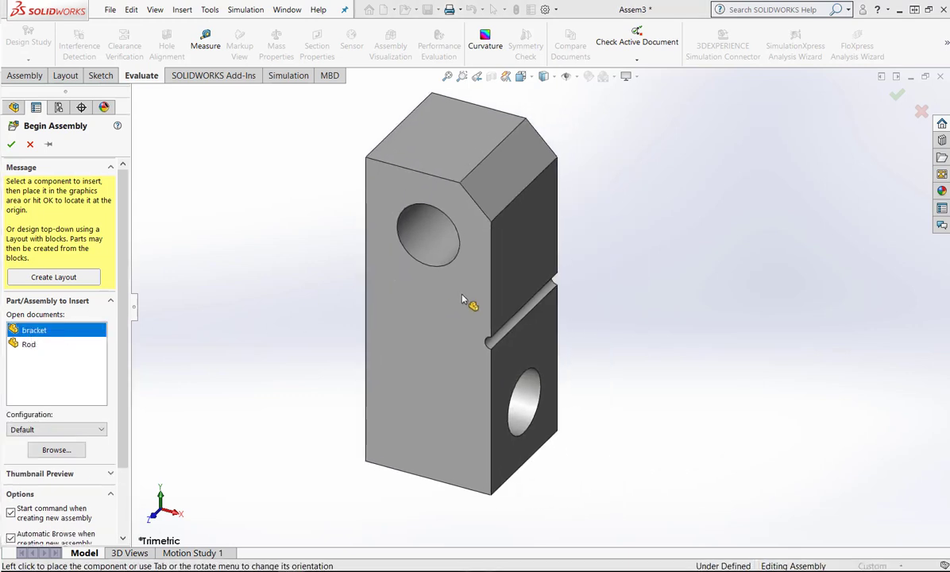
click(461, 288)
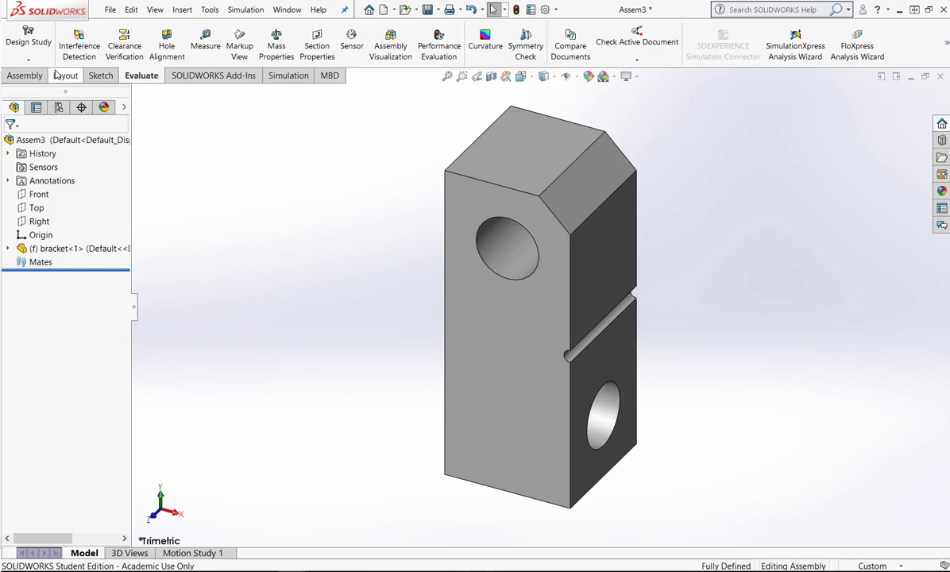
Insert the Rod part from Open documents and drop it beside the bracket
click(24, 75)
click(87, 41)
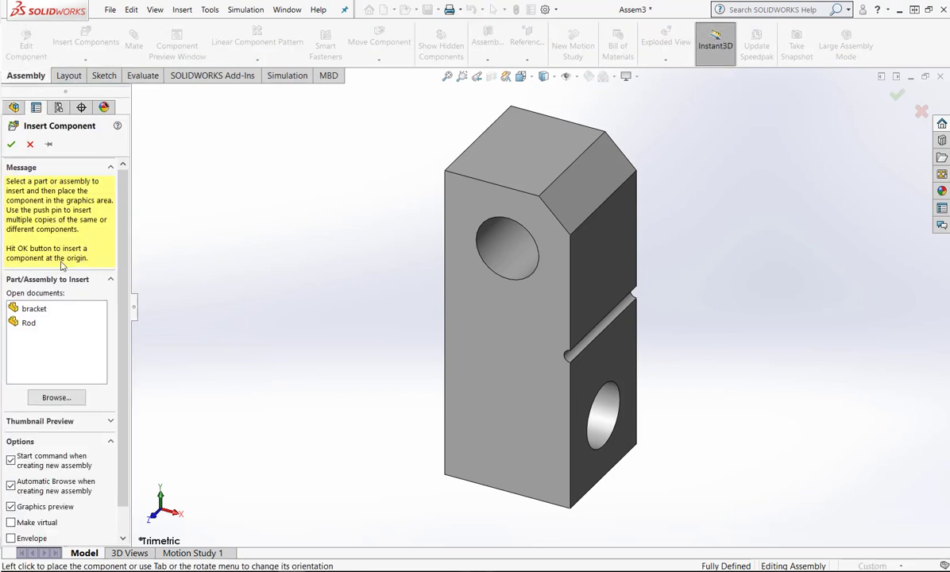
click(28, 323)
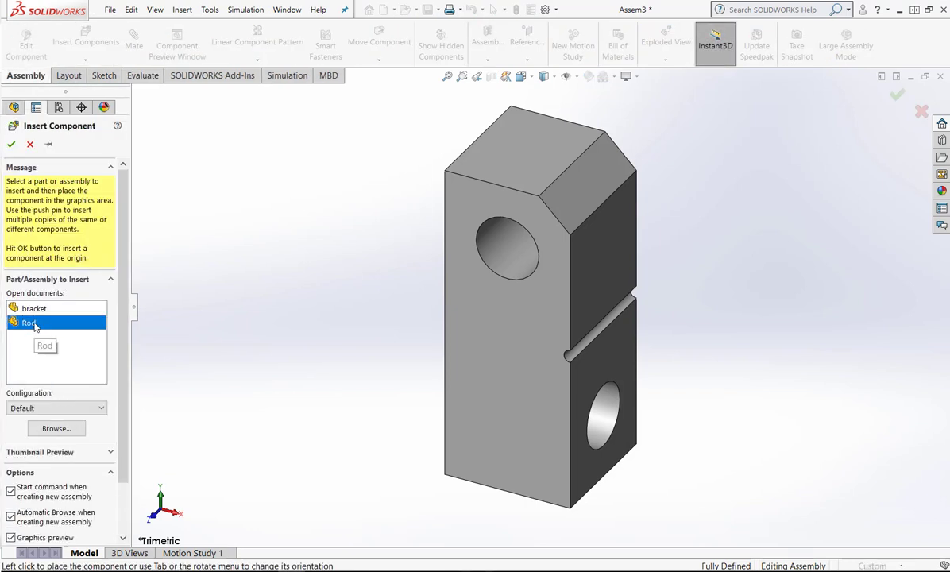
click(29, 323)
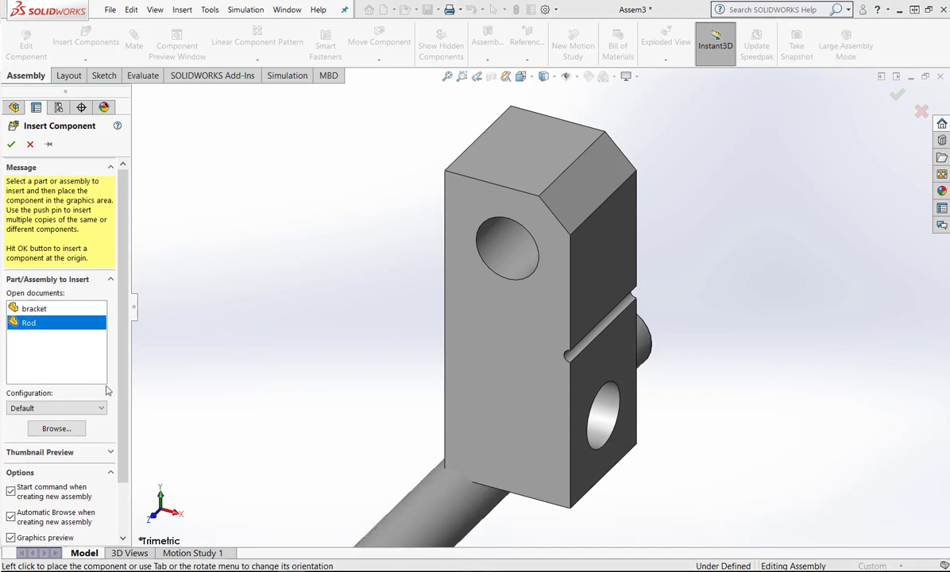
click(371, 200)
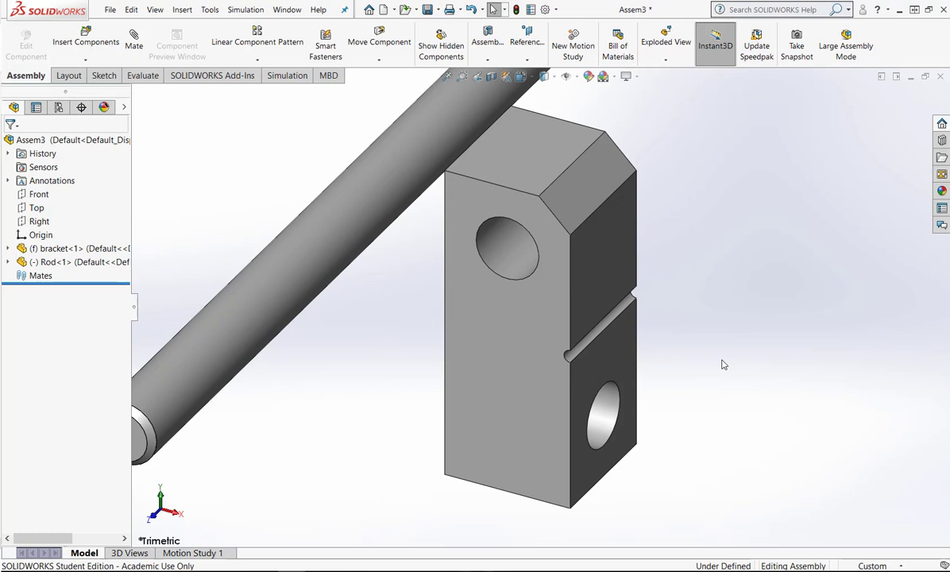
Orbit around the bracket and rod, and view bracket<1>'s component options without changing anything
scroll(749, 368, down, 2)
scroll(749, 368, up, 3)
middle_drag(748, 374, 718, 385)
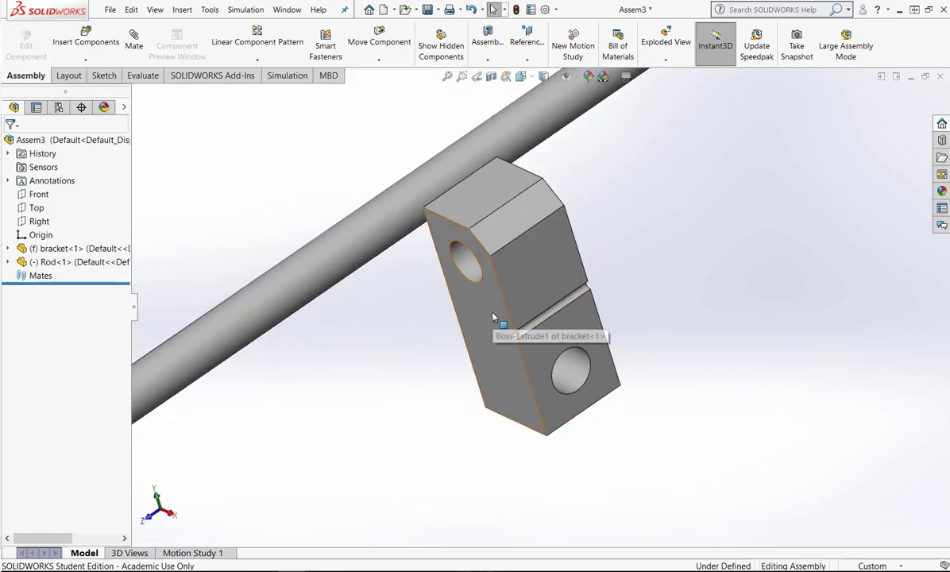
click(55, 250)
right_click(57, 251)
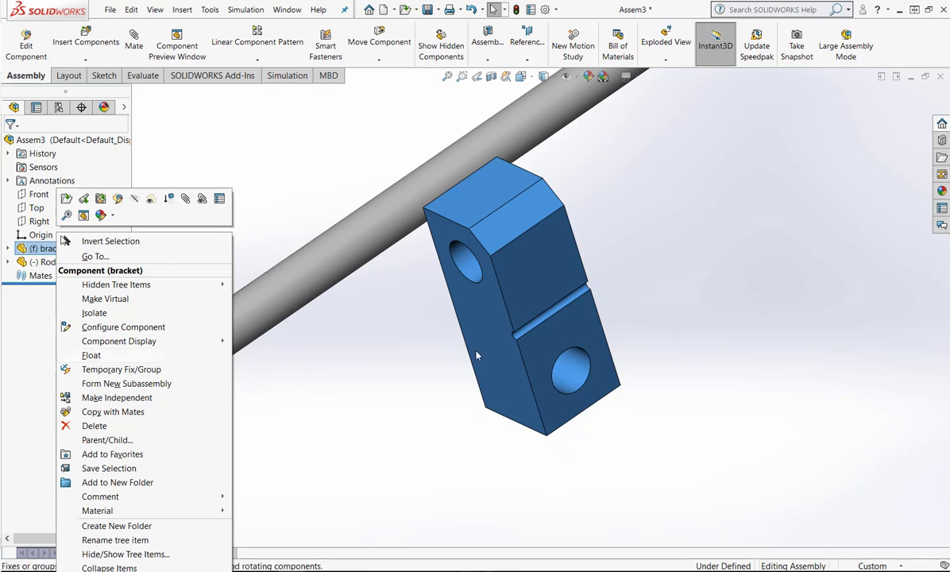
click(393, 353)
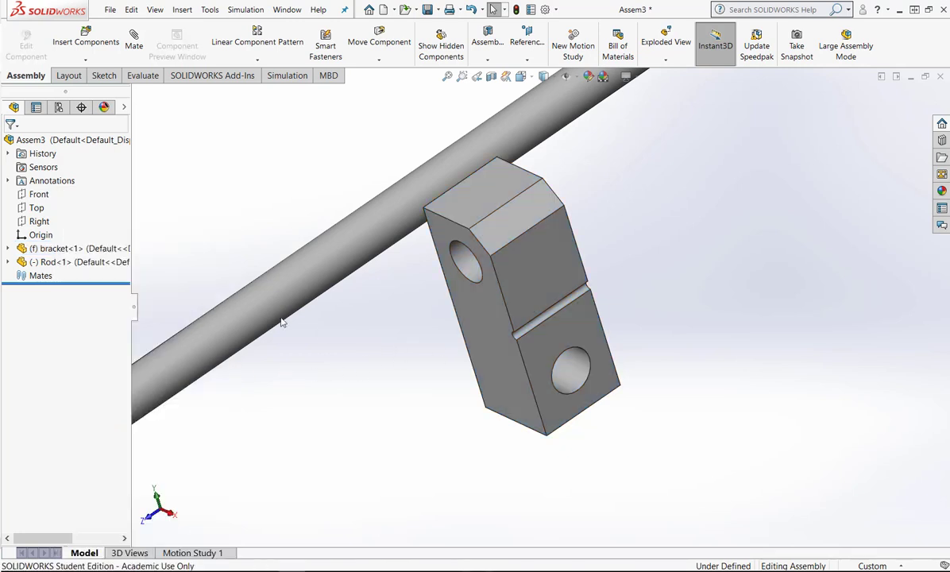
Expand bracket<1> in the tree and compare its Origin with the assembly Origin
click(45, 238)
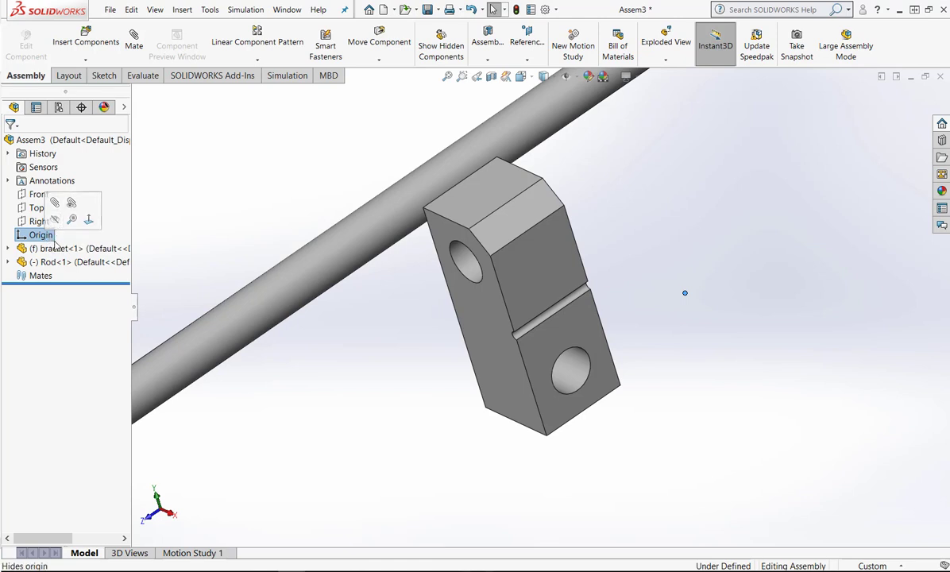
click(57, 249)
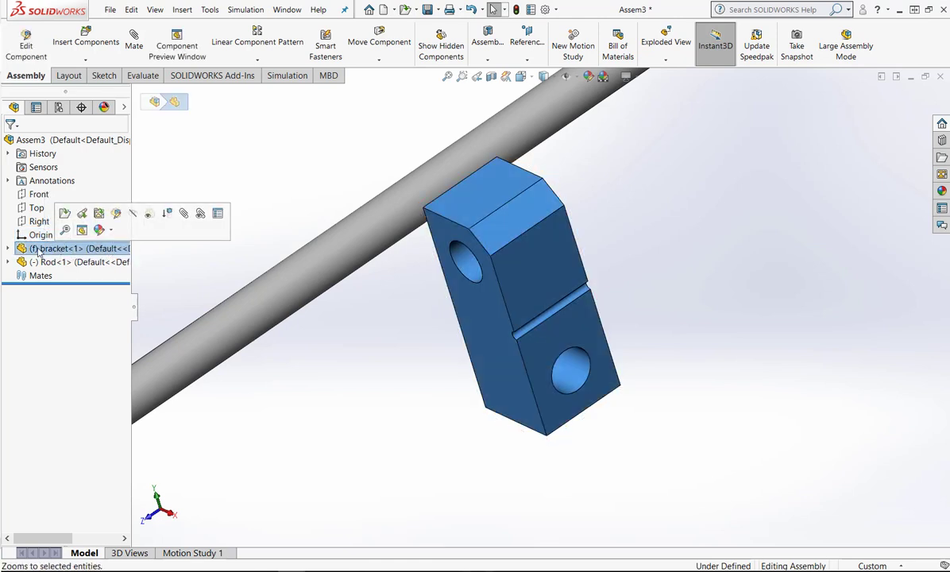
click(8, 248)
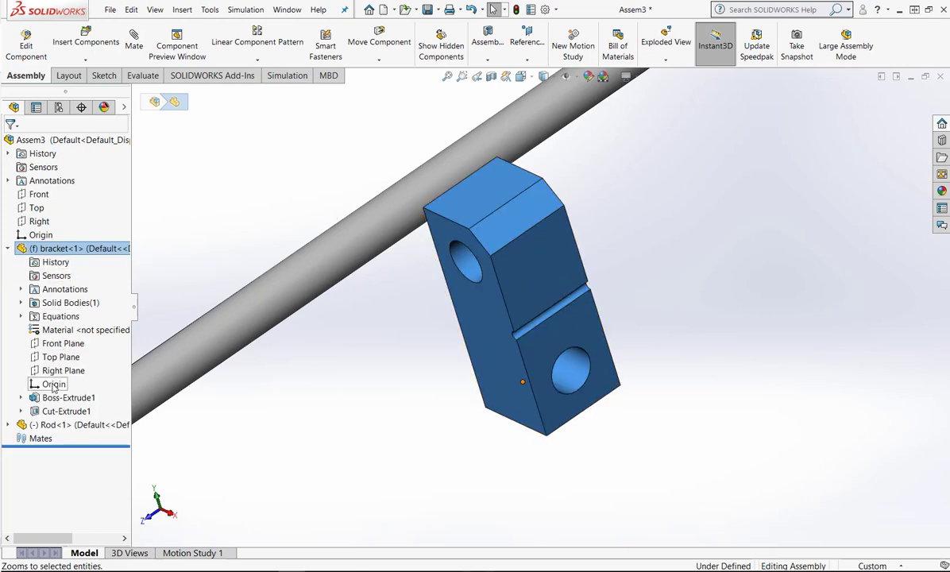
click(54, 384)
middle_drag(346, 452, 382, 421)
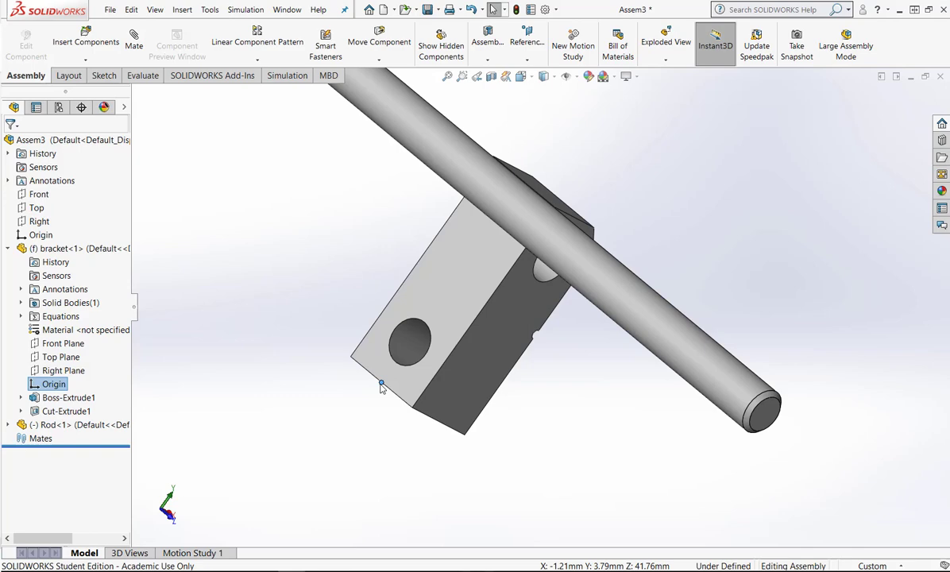
middle_drag(600, 463, 433, 465)
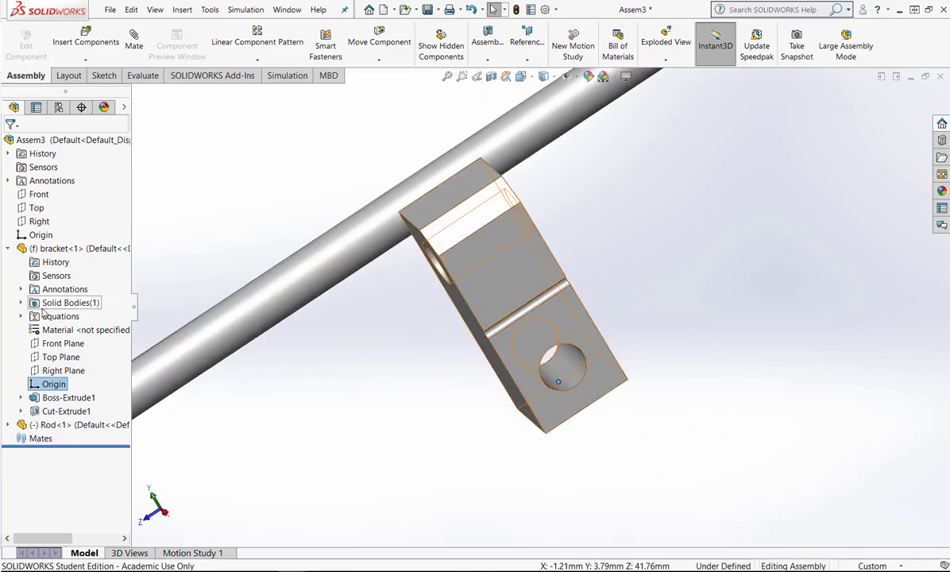
click(39, 235)
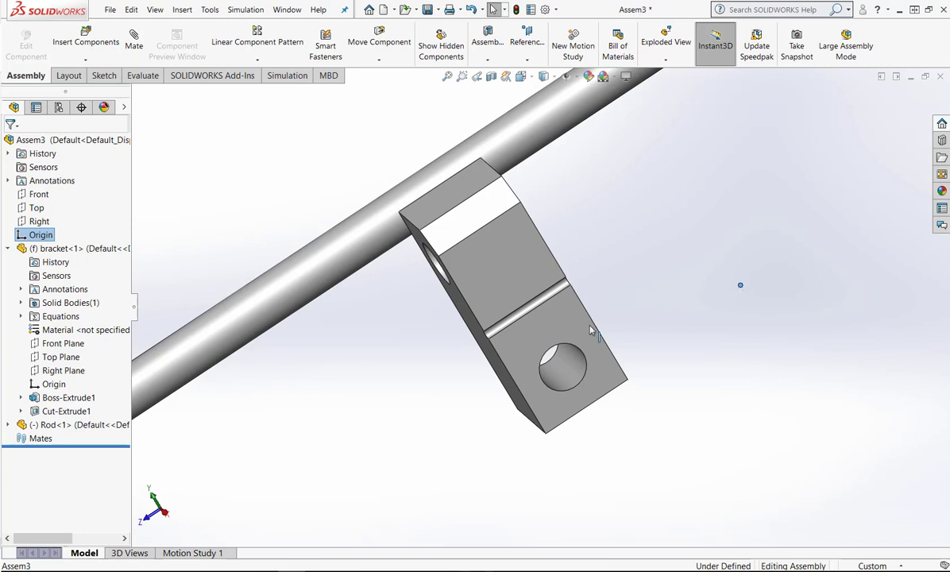
Set bracket<1> to Float and drag it away from its original spot
click(55, 250)
right_click(55, 253)
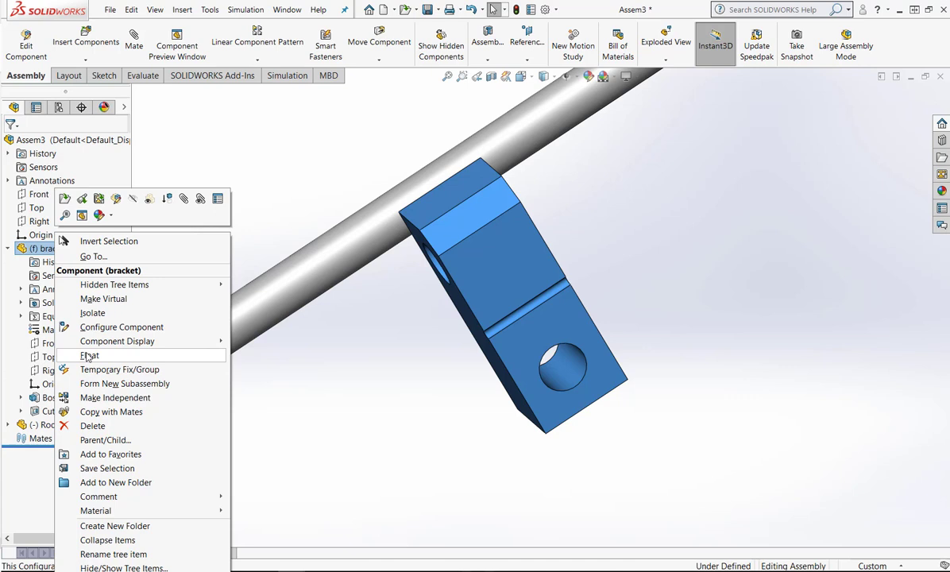
click(89, 356)
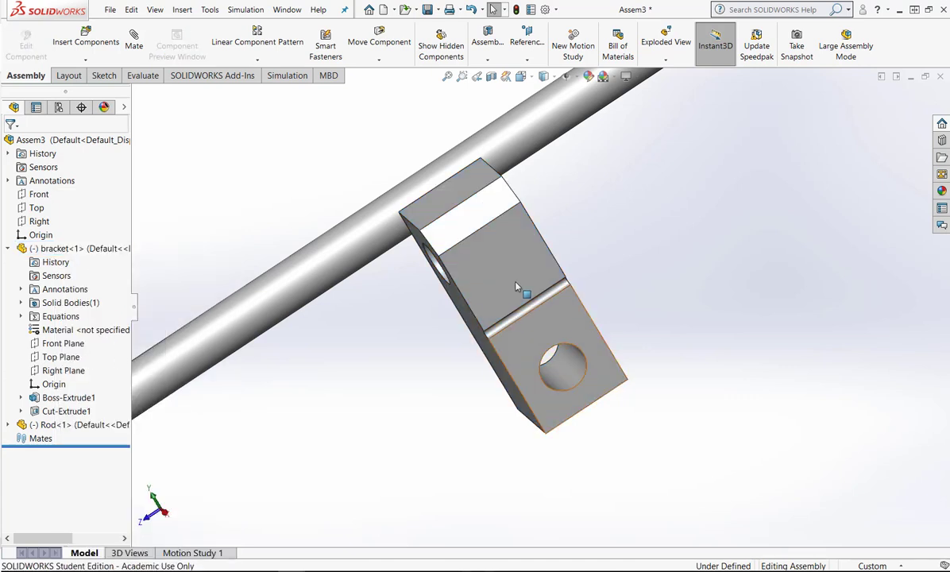
drag(458, 270, 566, 278)
Make the bracket's Origin coincident with the assembly Origin
click(411, 343)
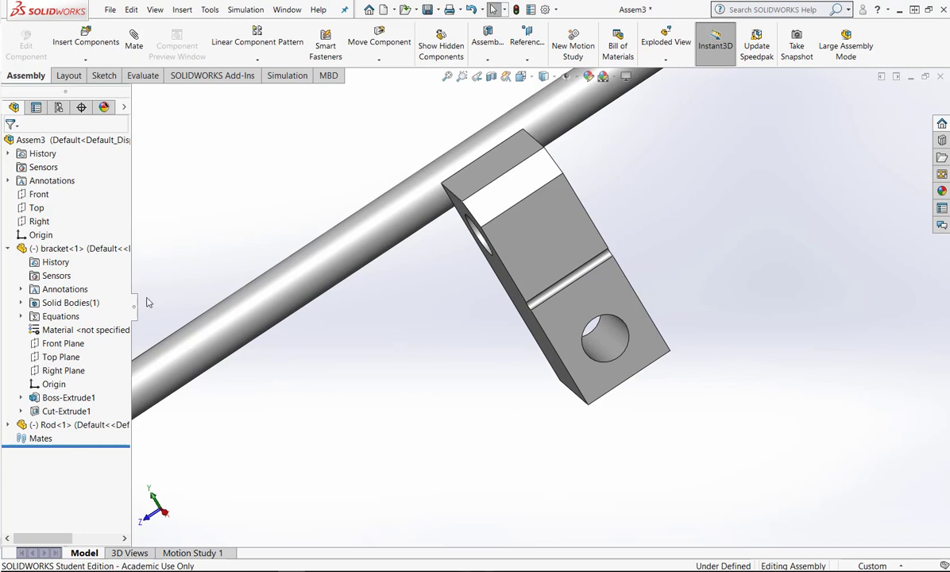
click(46, 386)
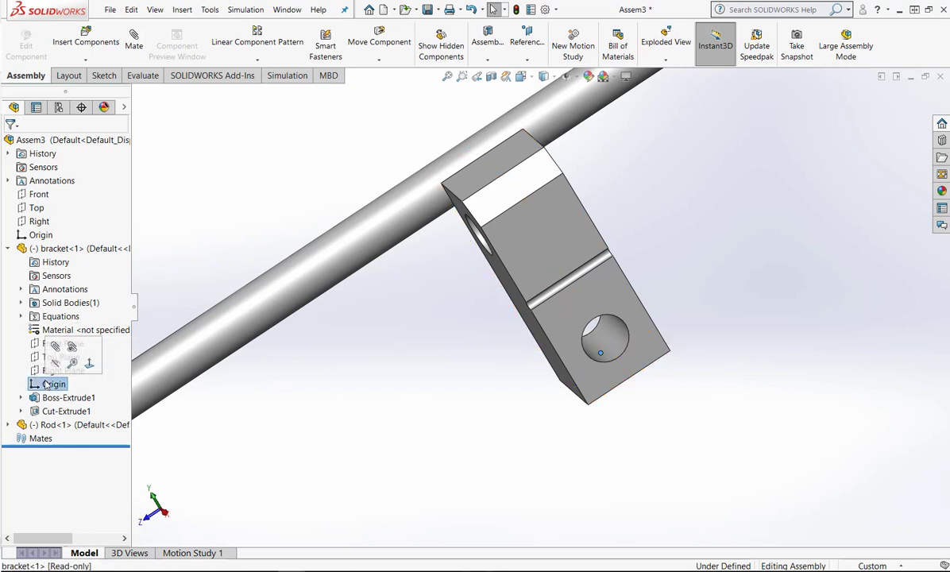
click(37, 236)
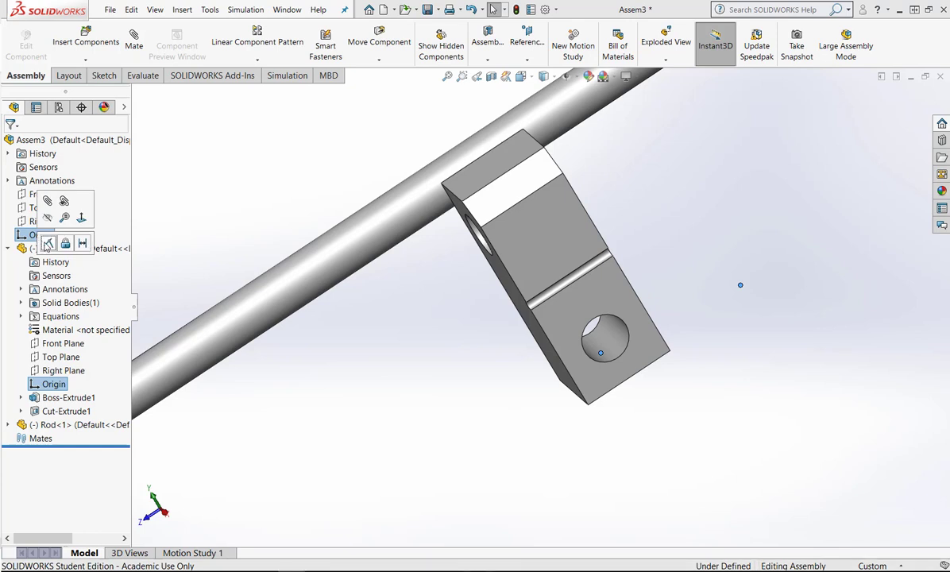
click(47, 244)
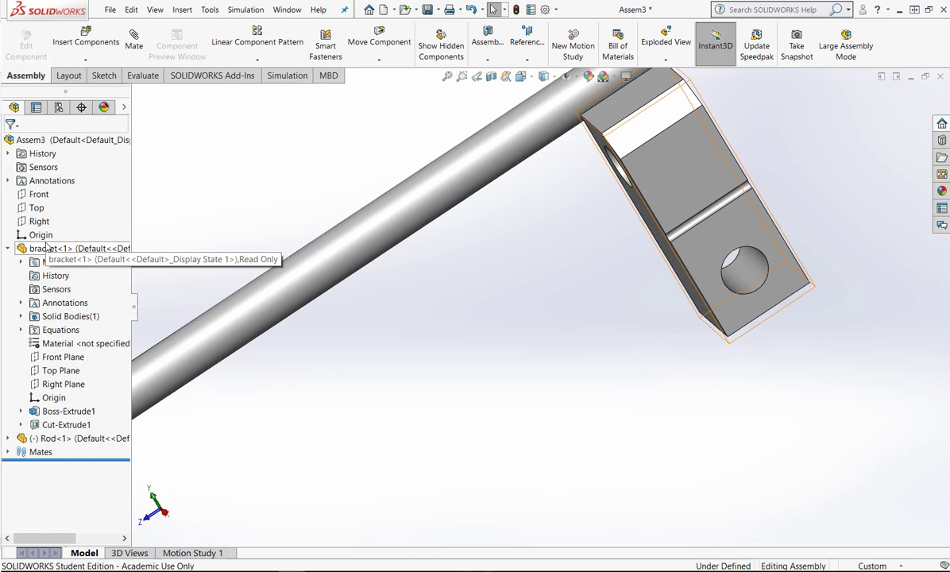
Undo the origin mate and make the bracket's corner vertex coincident with the assembly Origin
click(471, 11)
click(471, 10)
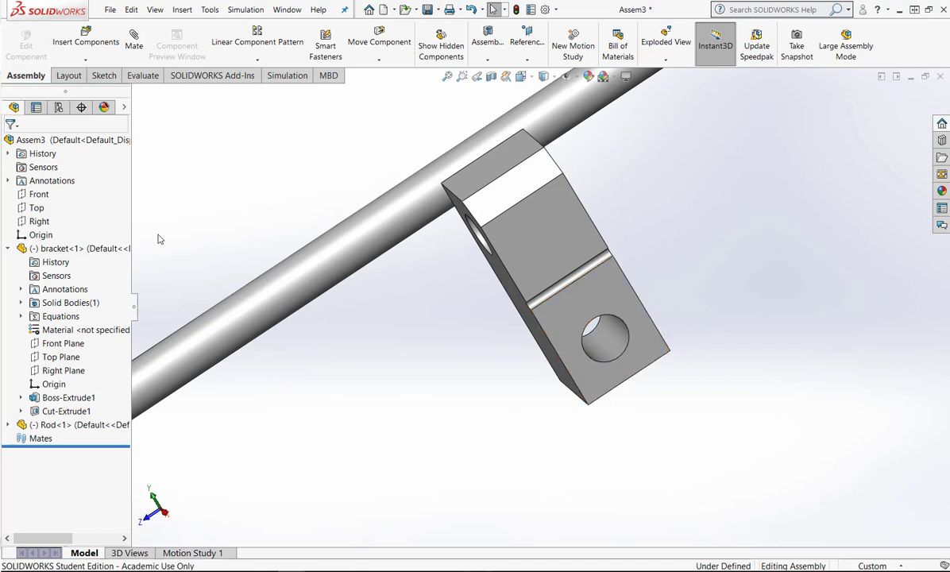
click(46, 240)
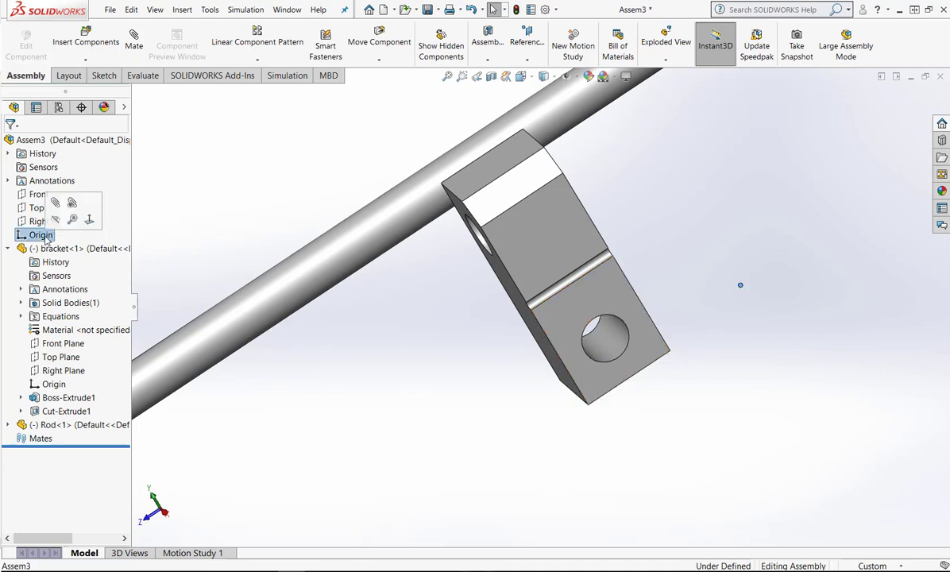
ctrl+click(670, 352)
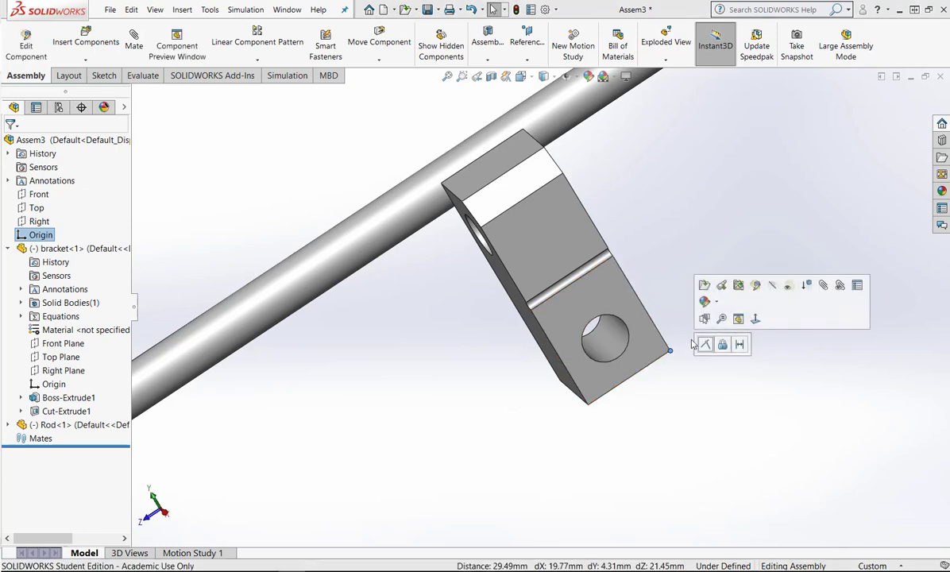
click(706, 344)
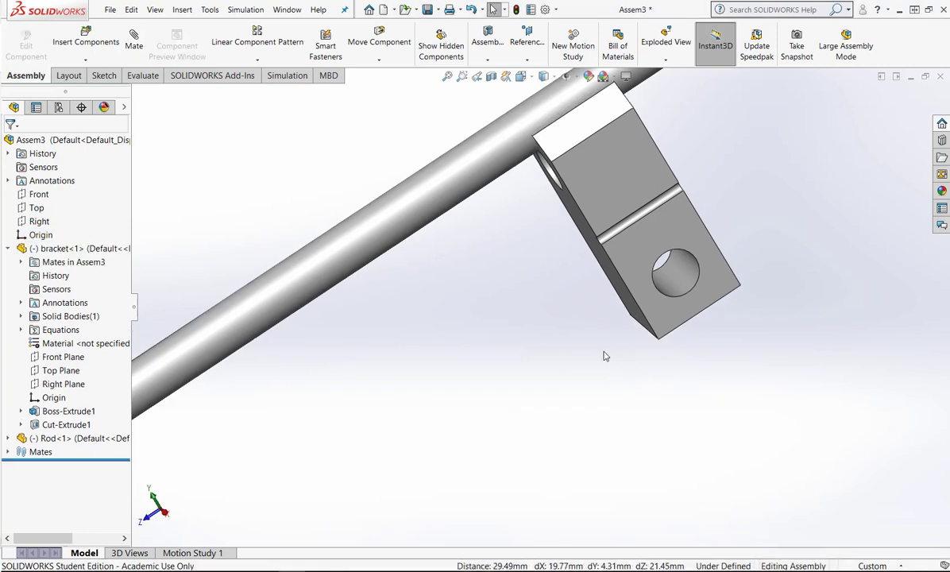
Pull the rod aside, then Ctrl-drag copies to create bracket<2> and Rod<2>
scroll(509, 346, up, 3)
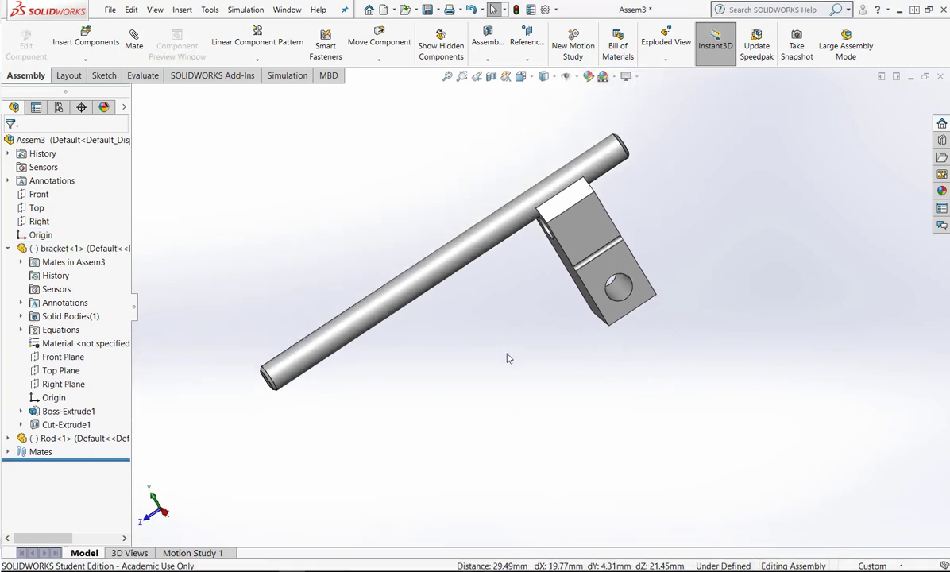
middle_drag(509, 358, 545, 340)
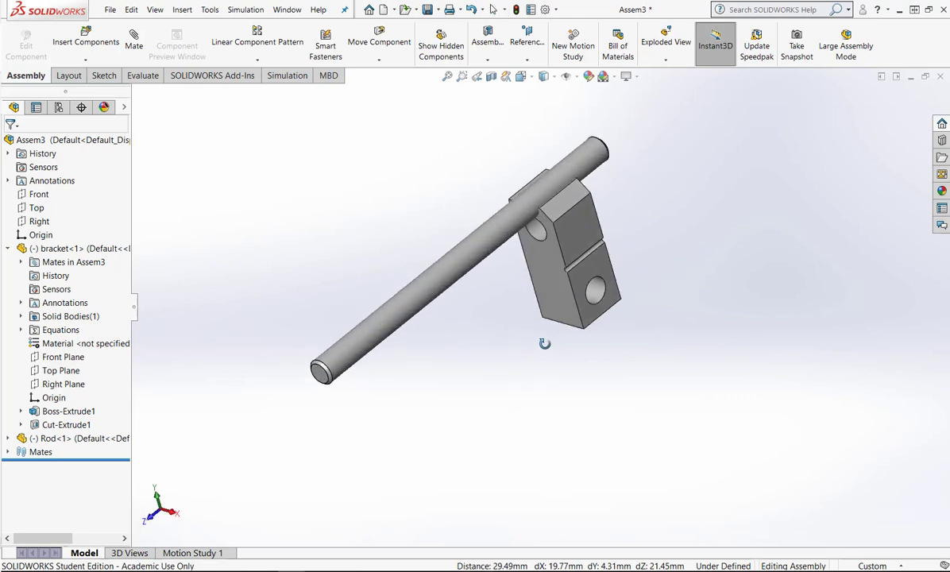
drag(472, 254, 401, 211)
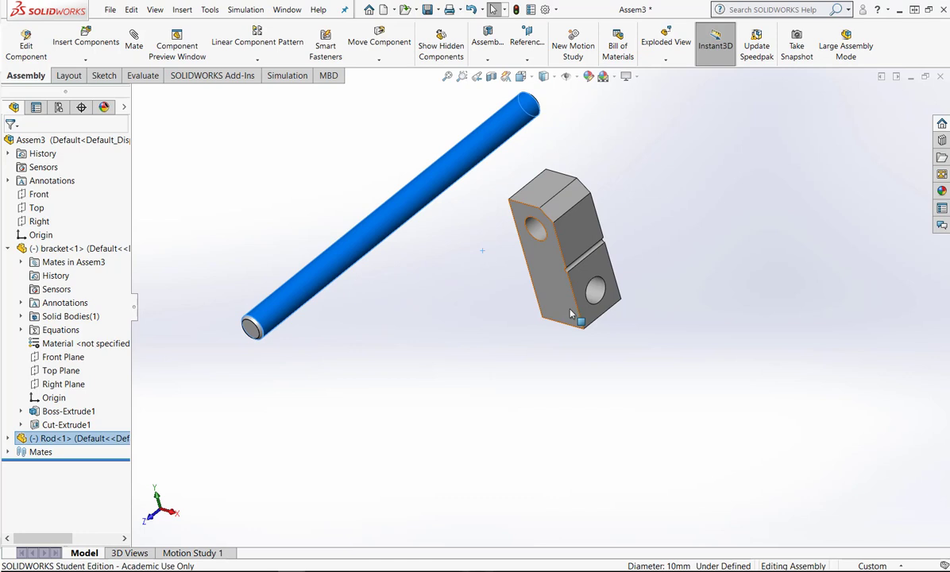
ctrl+drag(566, 257, 369, 391)
ctrl+drag(390, 213, 338, 188)
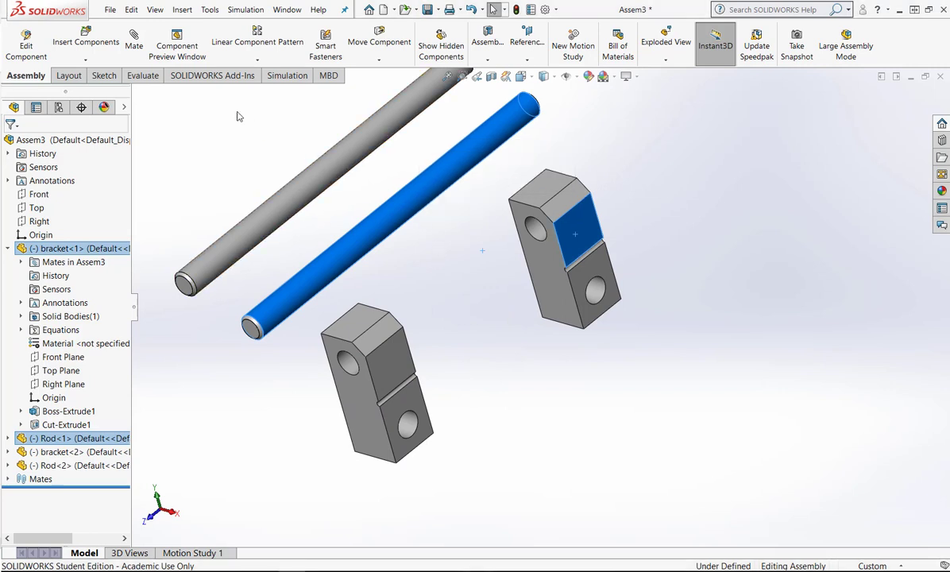
Mate the rod's cylindrical surface concentric with the first bracket's hole
click(129, 46)
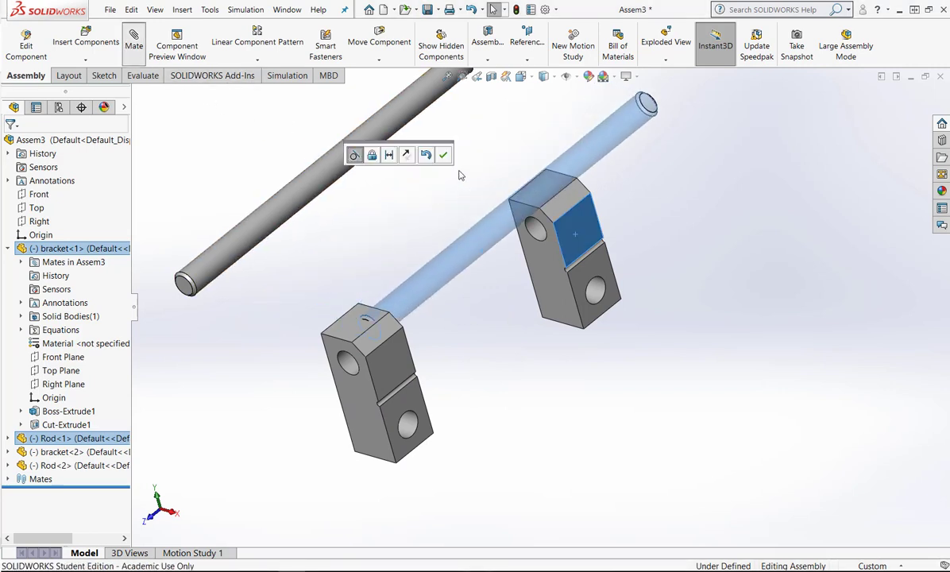
key(Escape)
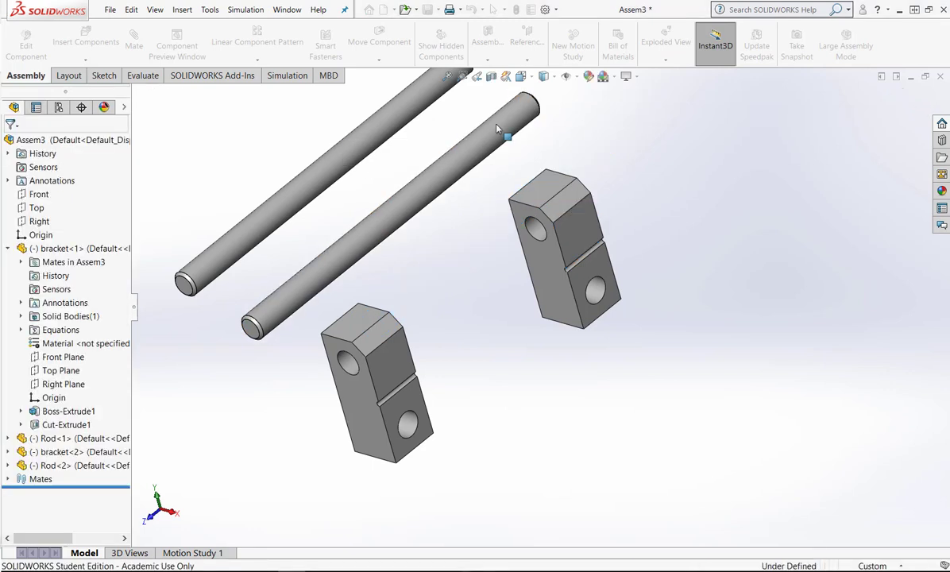
click(454, 156)
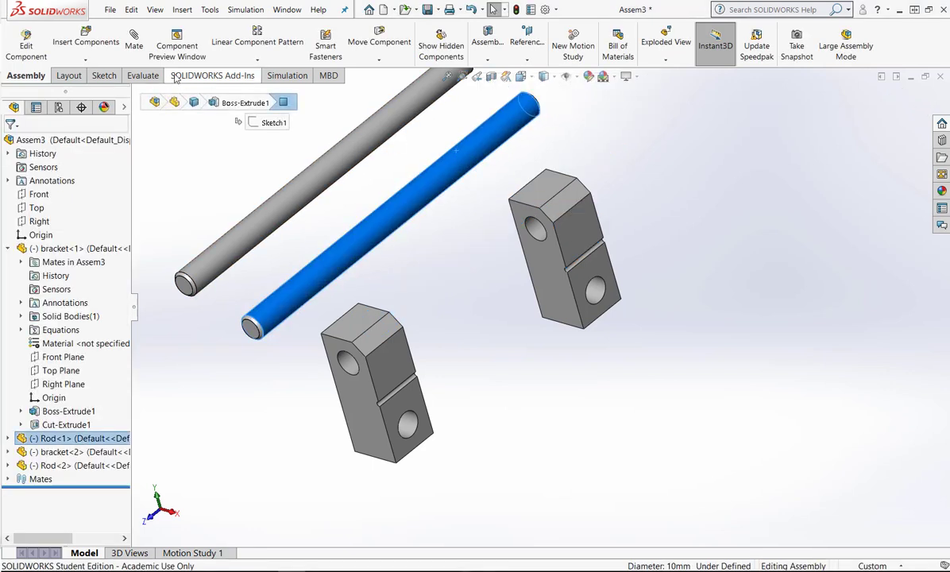
click(495, 199)
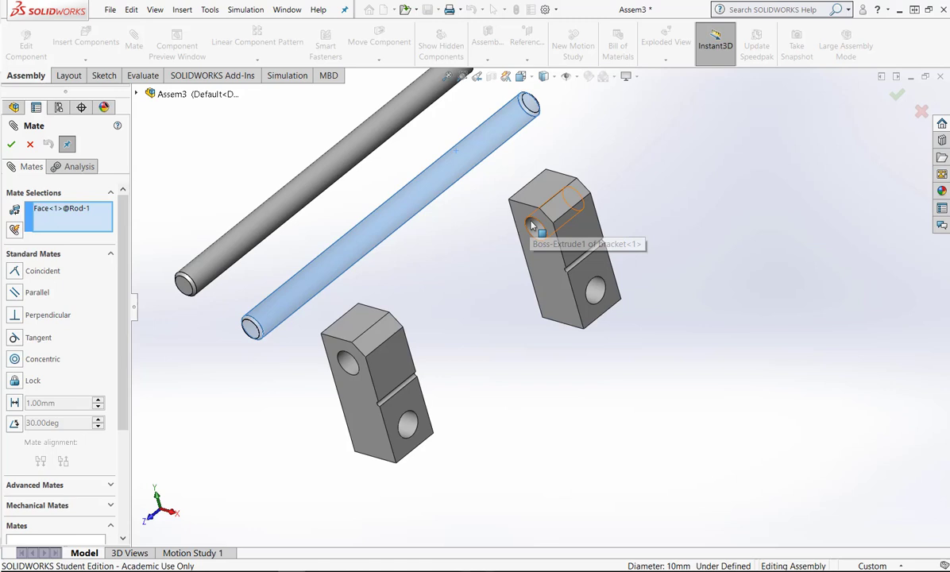
click(527, 230)
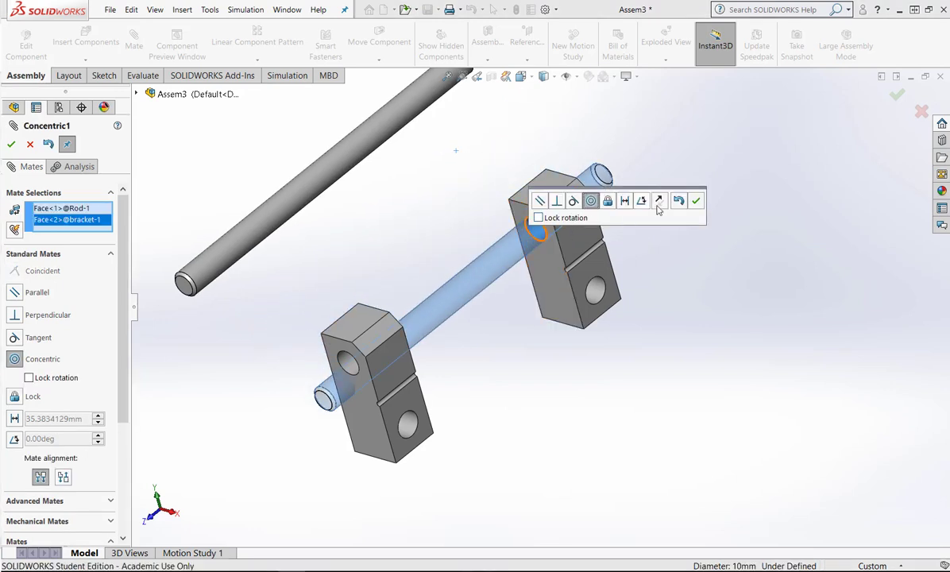
click(696, 200)
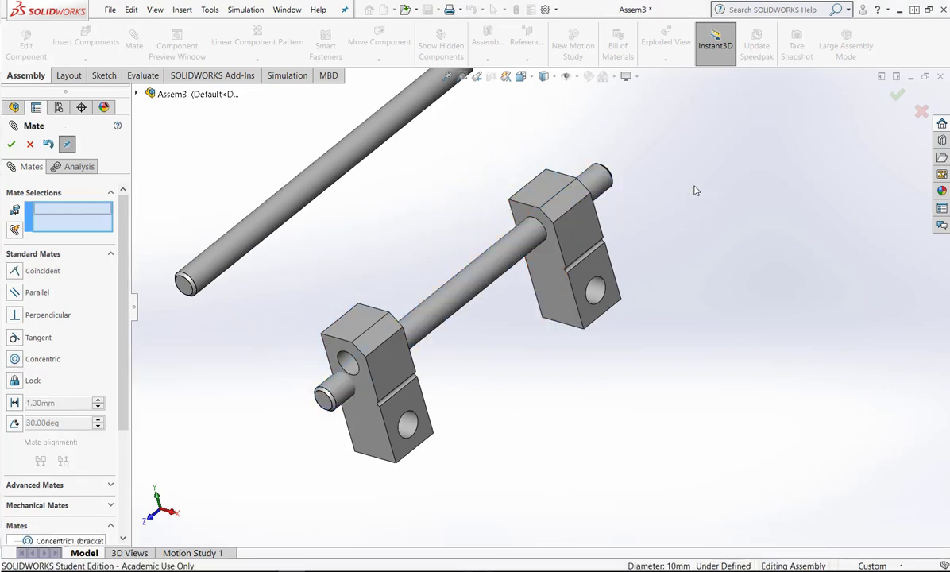
Hold the rod's end face 30 mm from the bracket face with a Distance mate
middle_drag(694, 189, 634, 277)
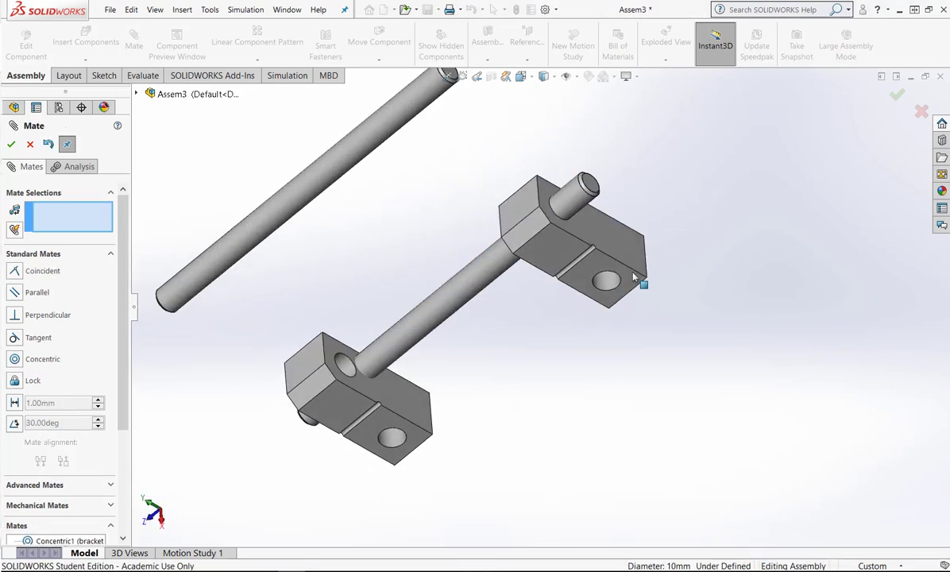
click(589, 185)
click(609, 238)
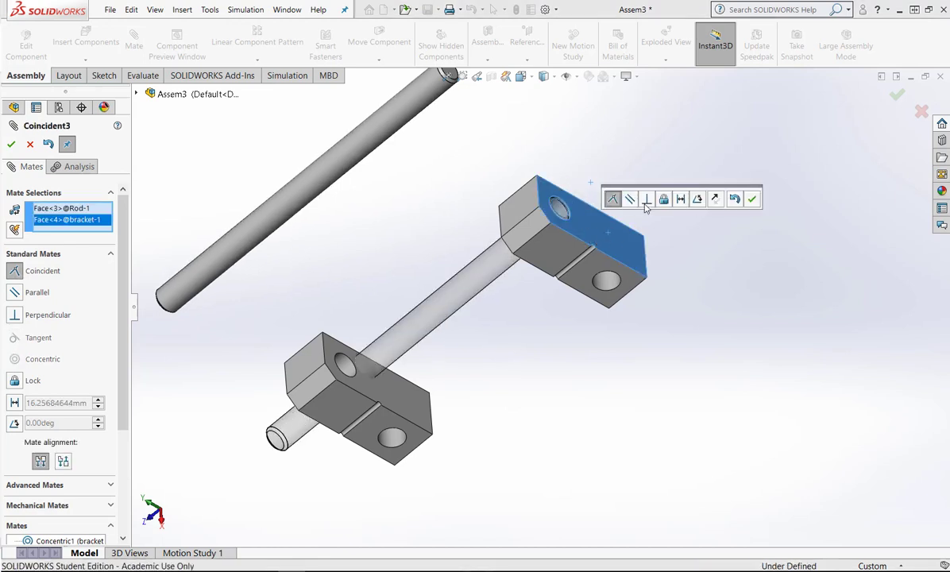
click(681, 199)
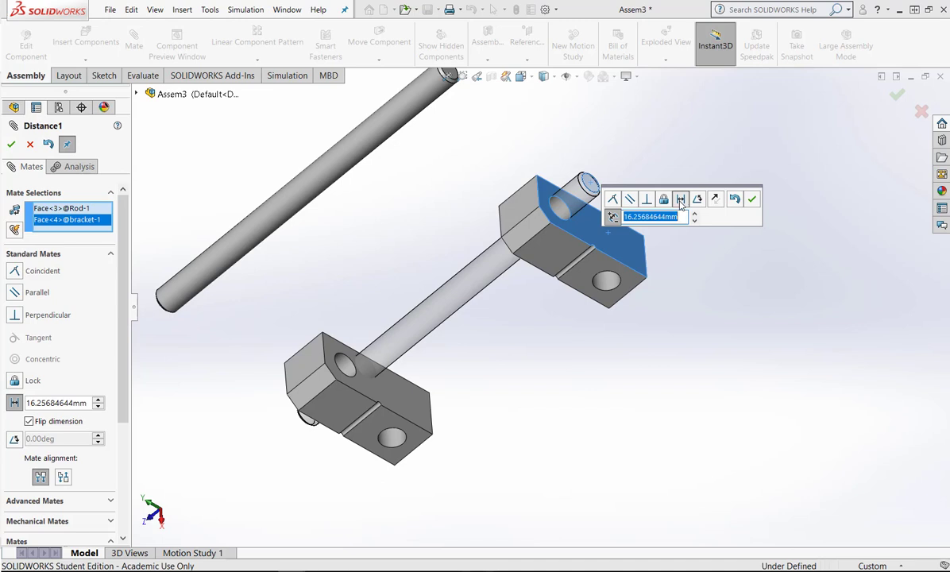
text(30)
key(Return)
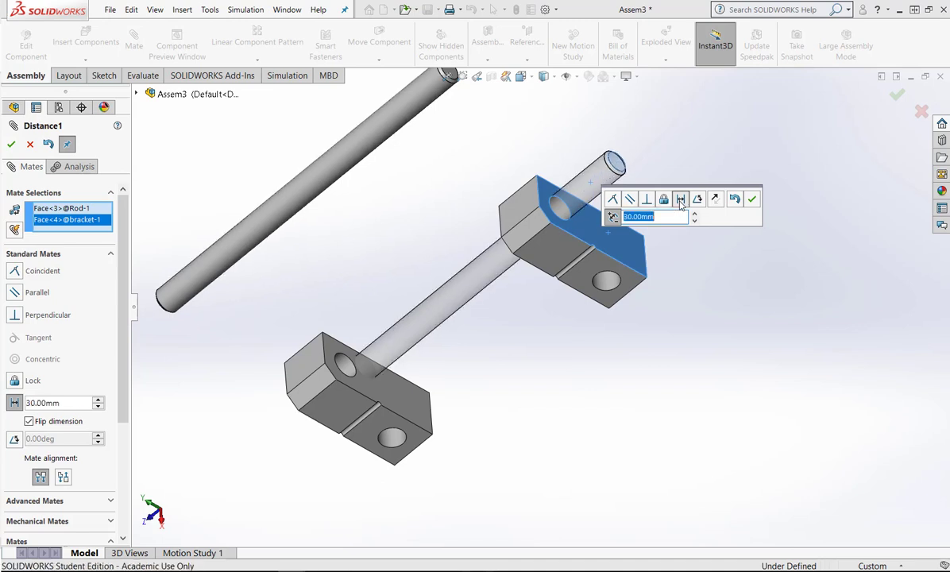
click(752, 201)
middle_drag(577, 331, 369, 274)
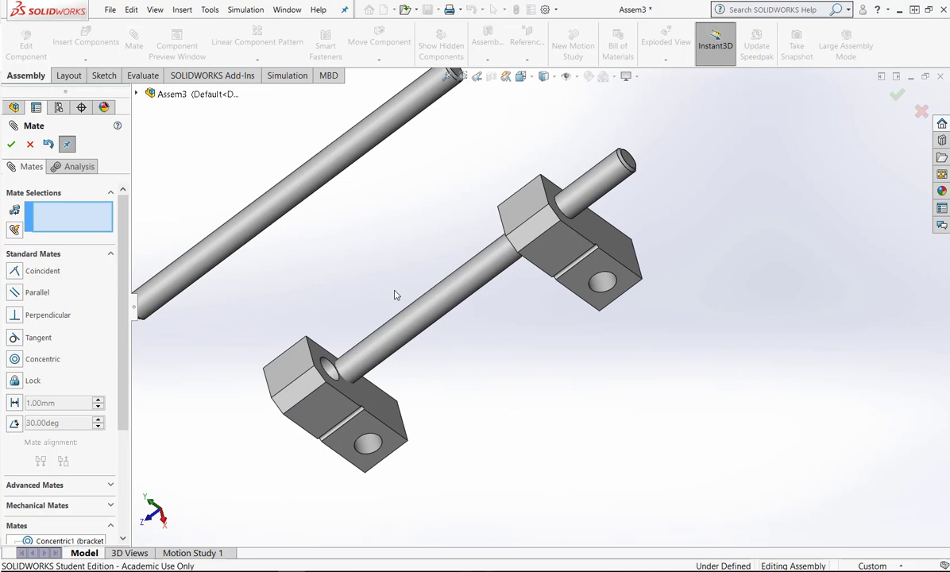
Mate the rod concentric with the second bracket's hole
click(387, 352)
click(371, 443)
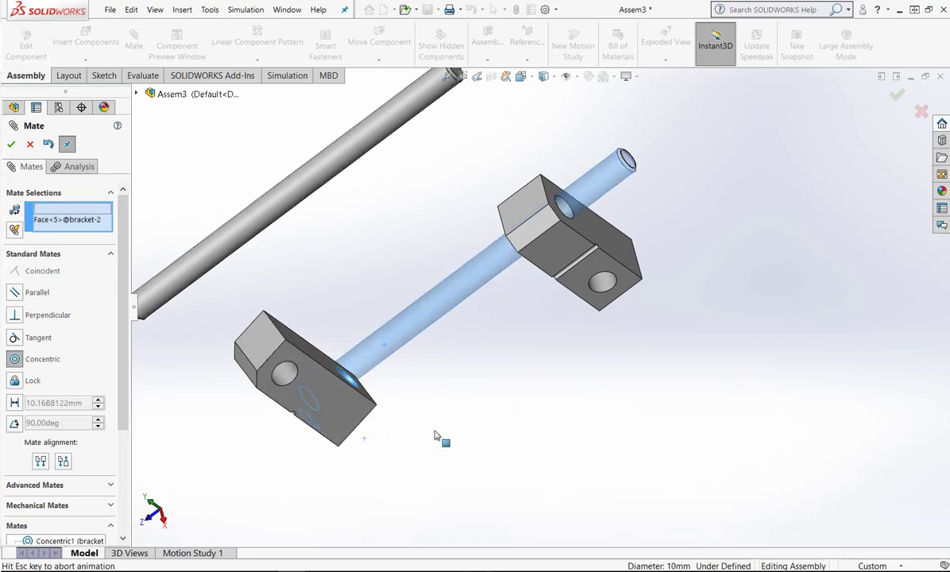
click(420, 451)
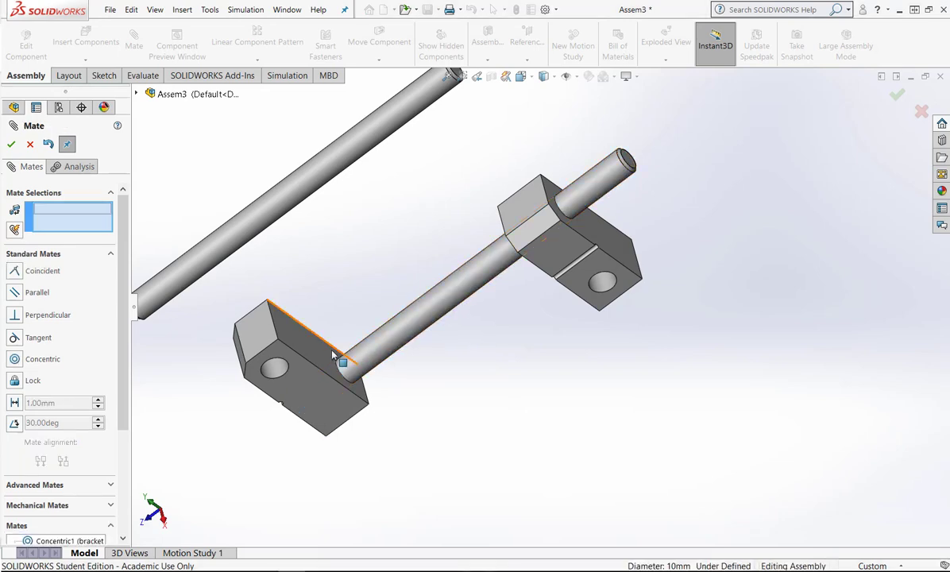
Space the second bracket's face 50 mm from the first bracket's matching face
click(300, 324)
middle_drag(483, 360, 545, 301)
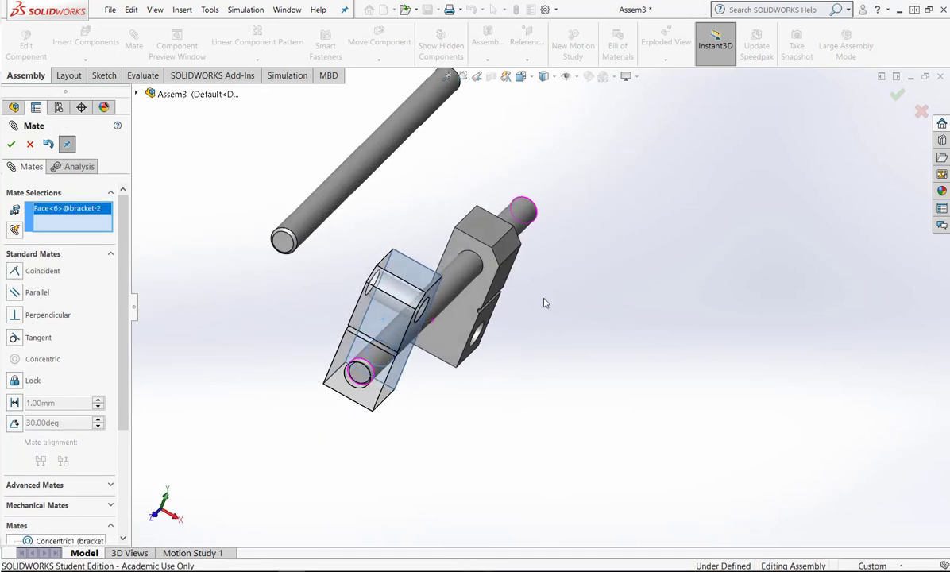
click(493, 328)
middle_drag(569, 358, 526, 365)
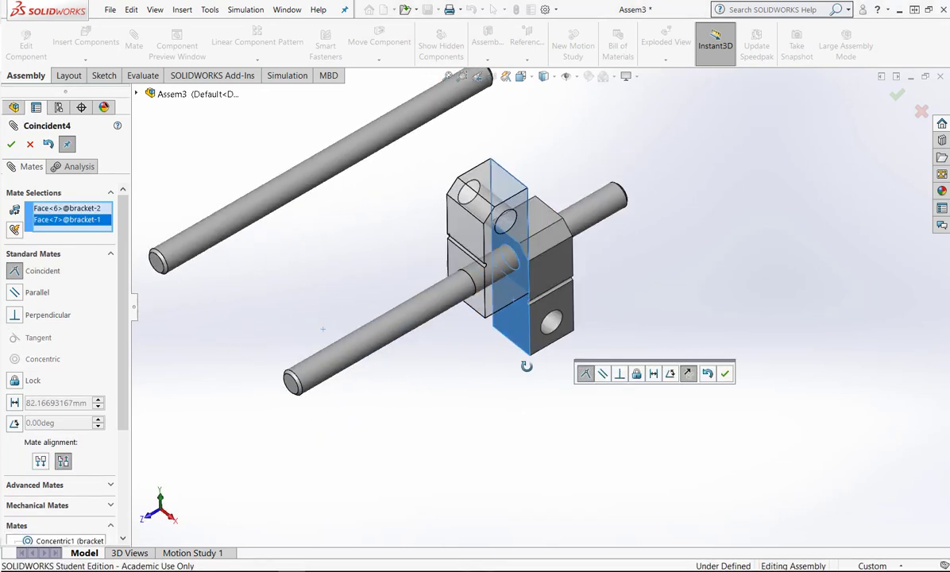
click(657, 378)
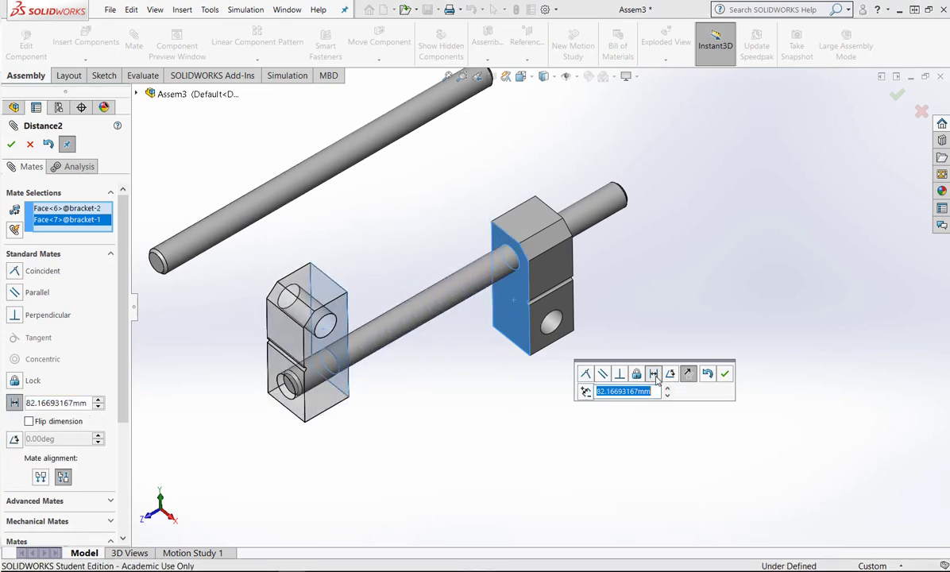
text(50)
key(Return)
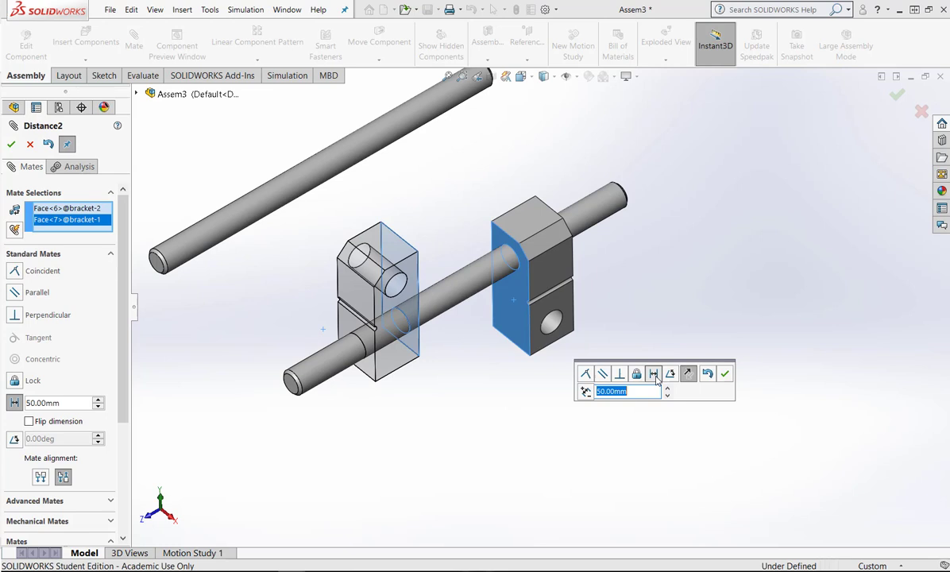
key(Return)
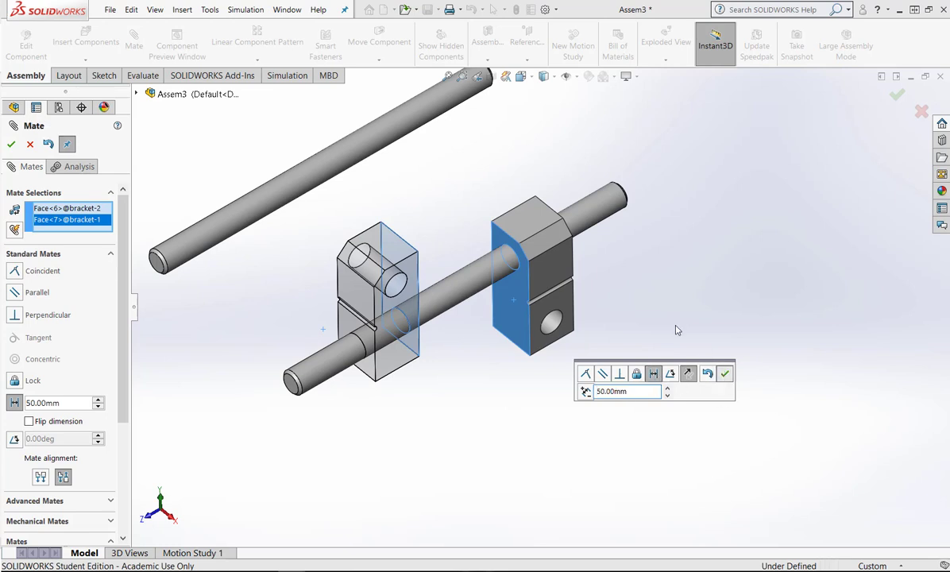
Mate the second rod concentric with the bracket's other hole and slide it through
click(375, 149)
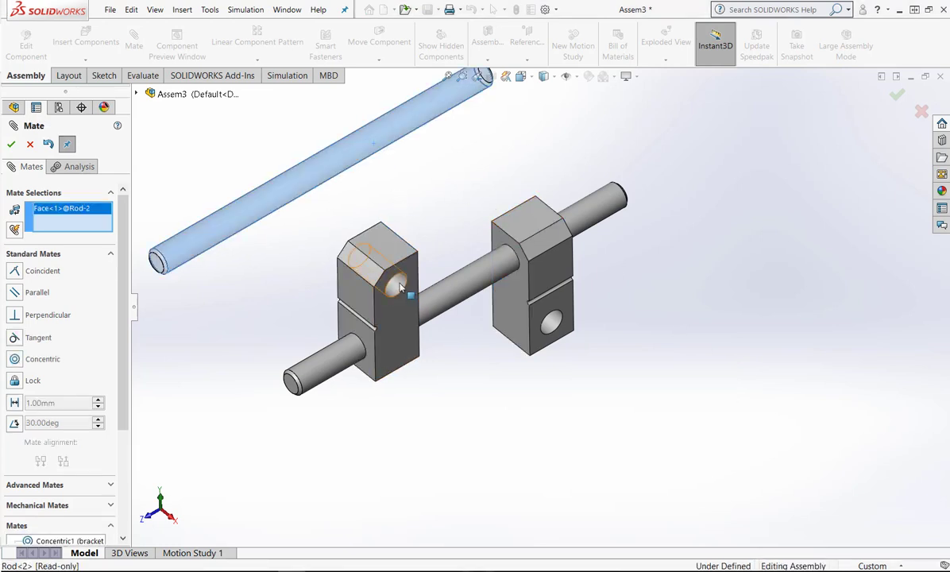
click(401, 290)
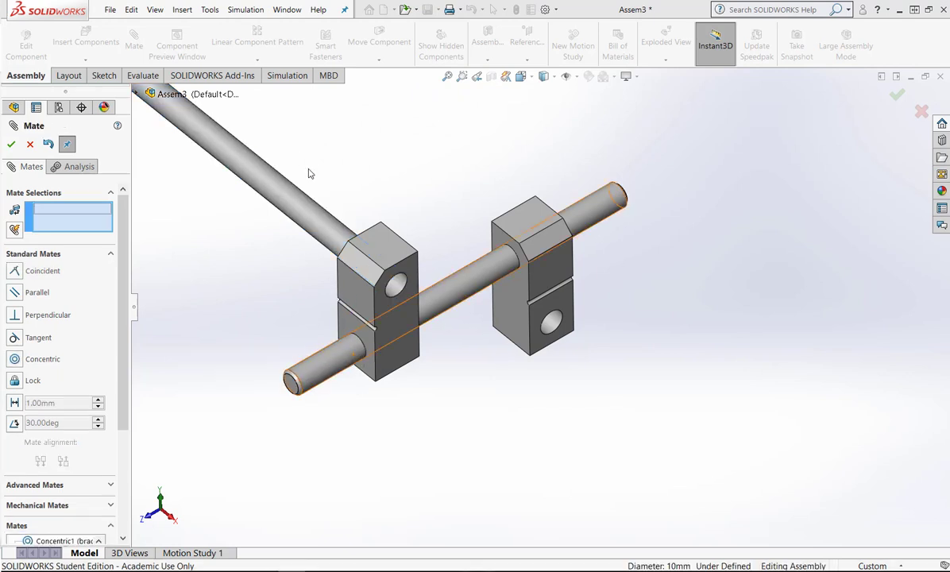
drag(229, 143, 410, 335)
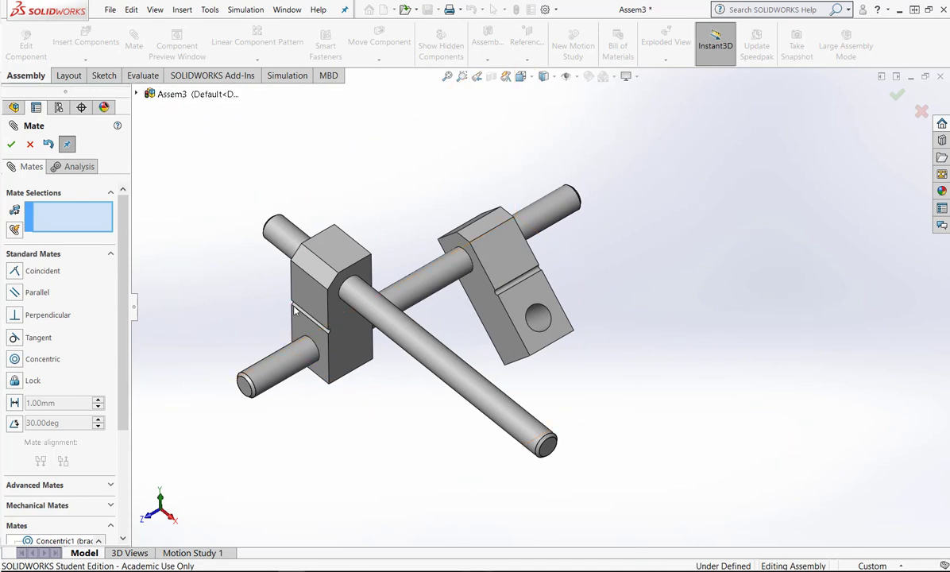
Hold the second rod's end face 100 mm from the left bracket's face
click(324, 322)
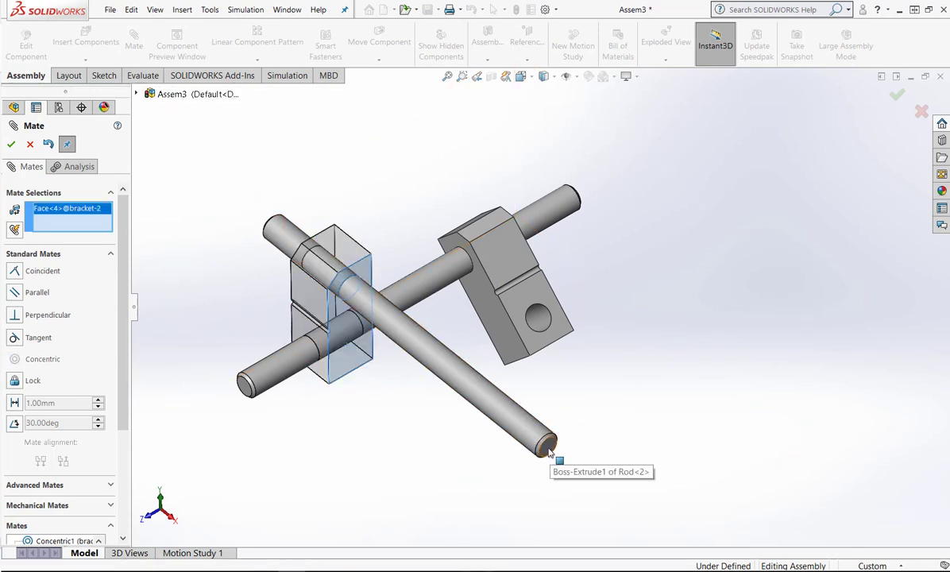
click(549, 448)
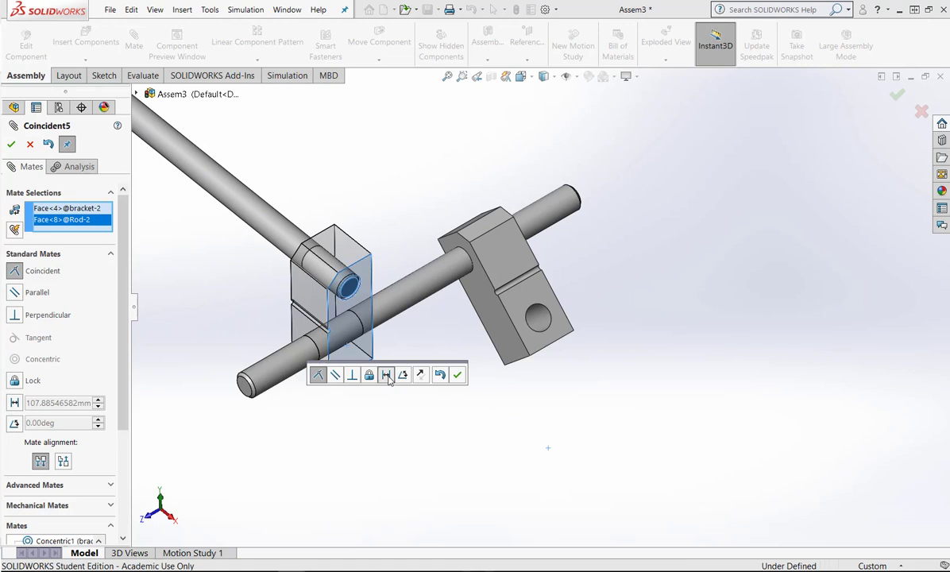
click(387, 376)
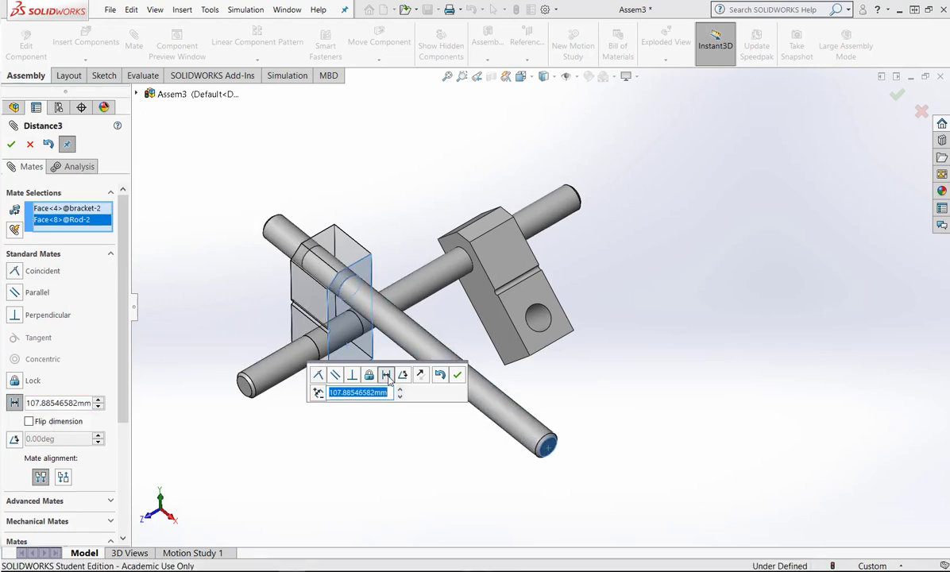
text(100)
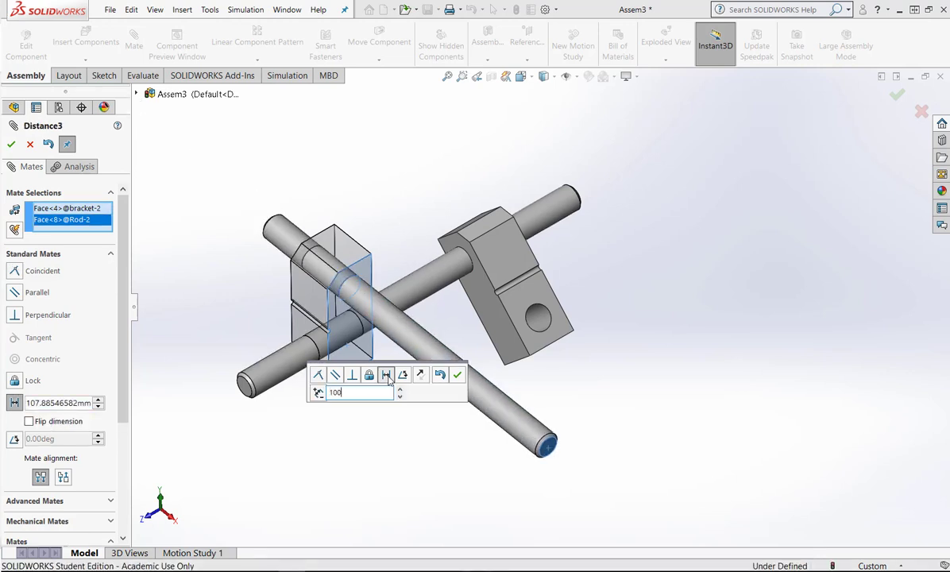
key(Return)
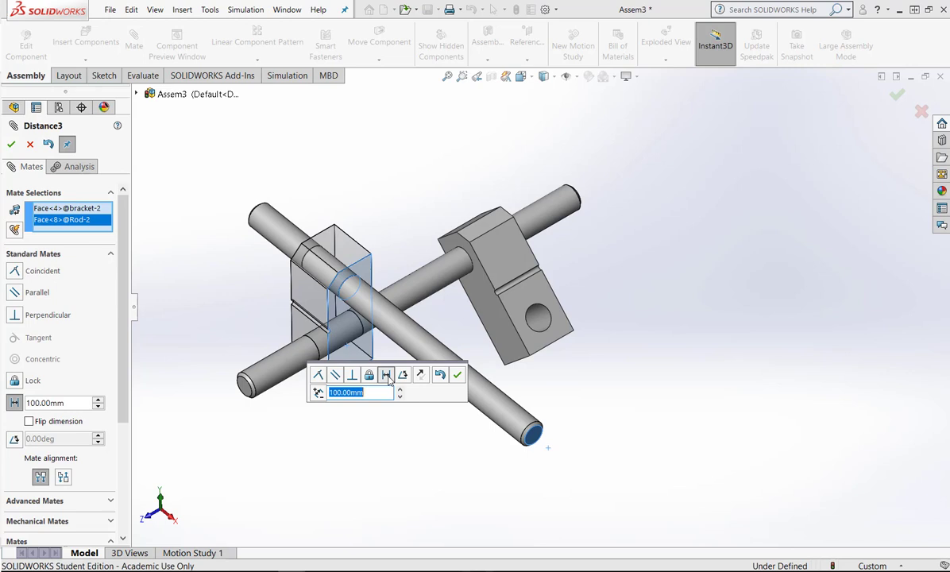
click(457, 377)
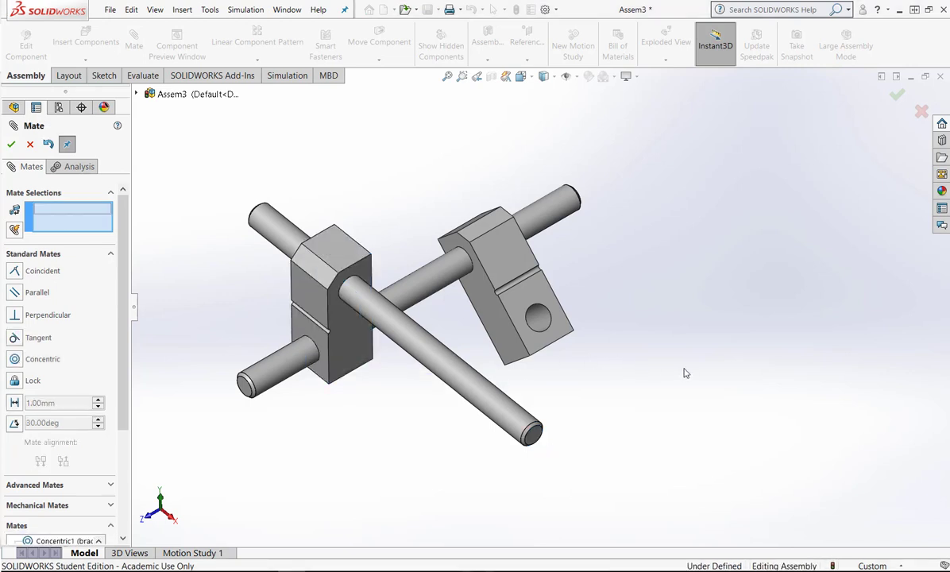
Exit the Mate PropertyManager and set bracket<1> to Fix from its right-click menu
middle_drag(686, 412, 627, 325)
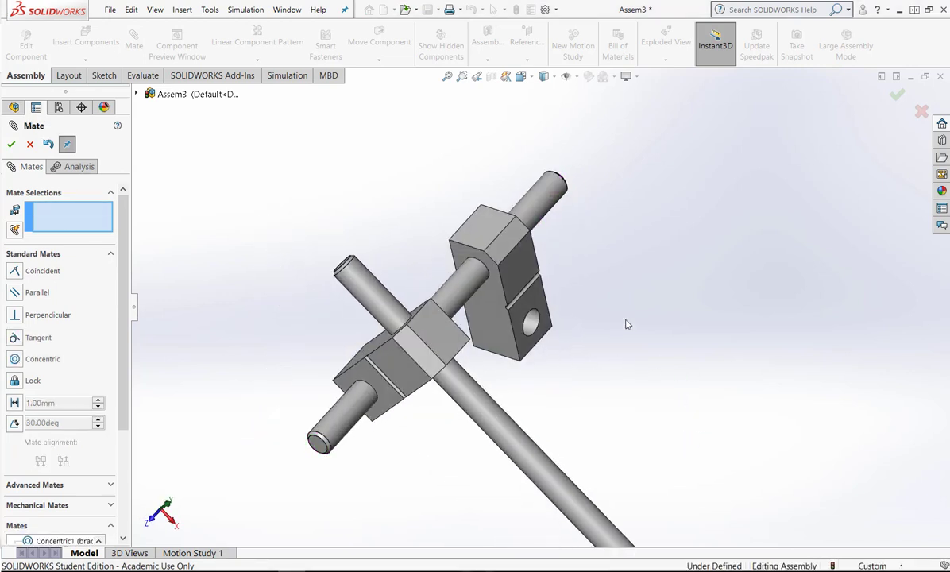
click(499, 316)
right_click(498, 316)
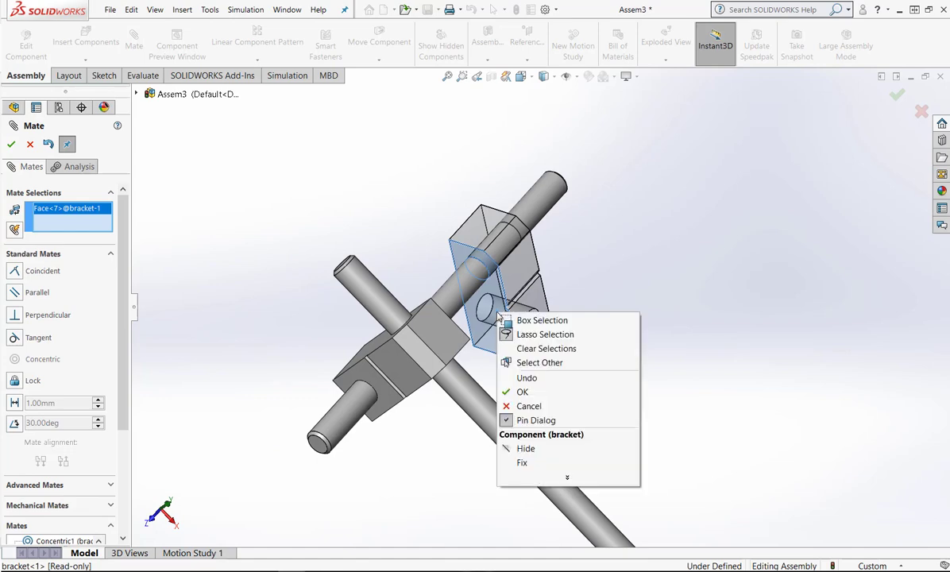
click(528, 406)
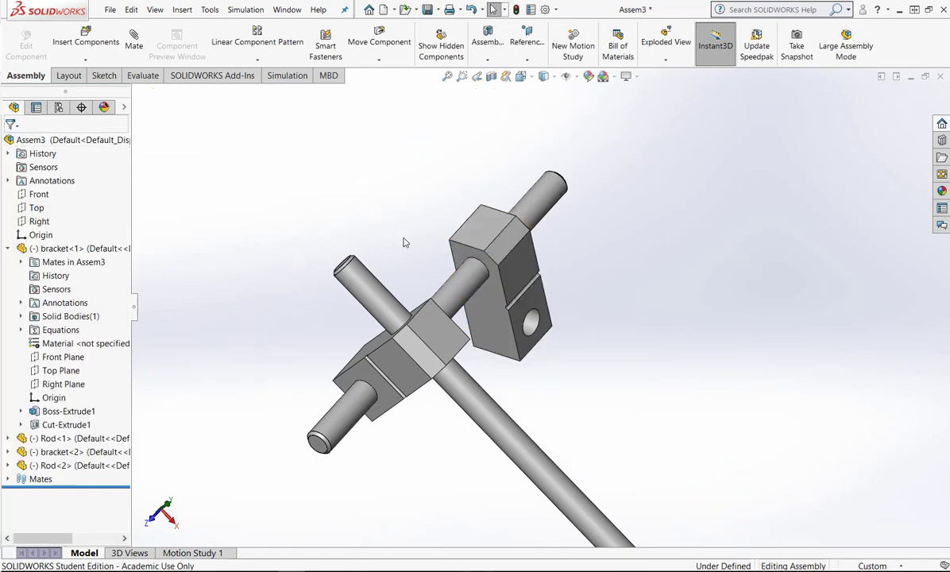
click(494, 314)
right_click(494, 314)
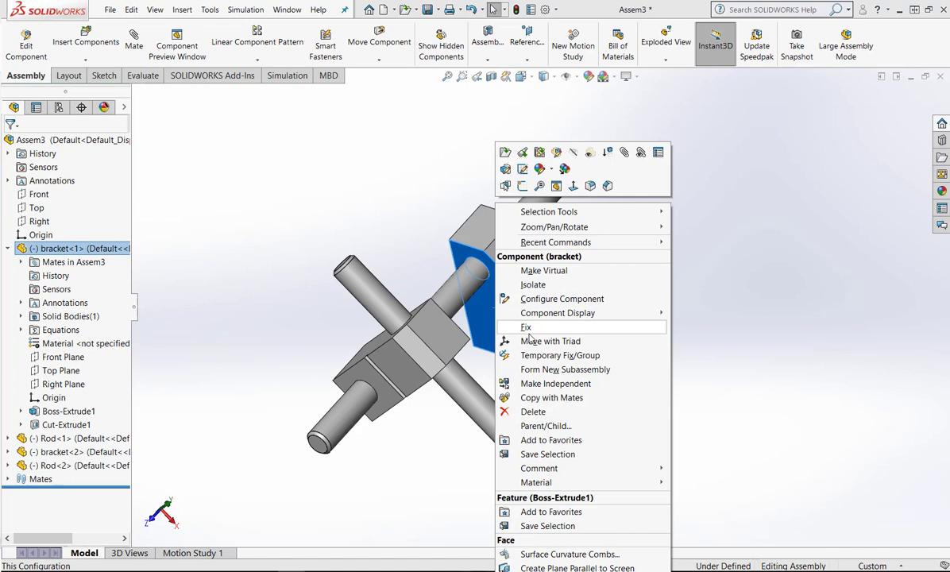
click(528, 328)
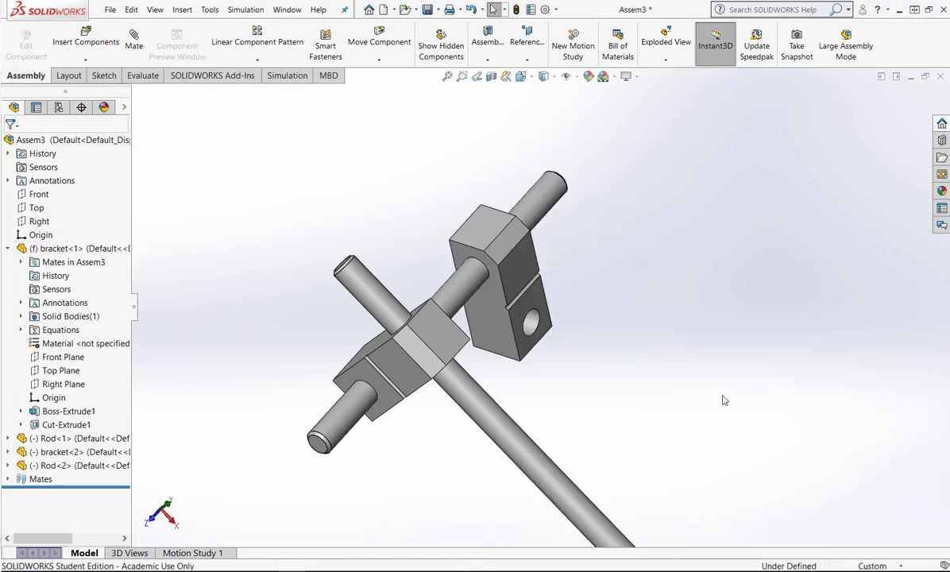
scroll(723, 400, up, 3)
middle_drag(718, 433, 672, 371)
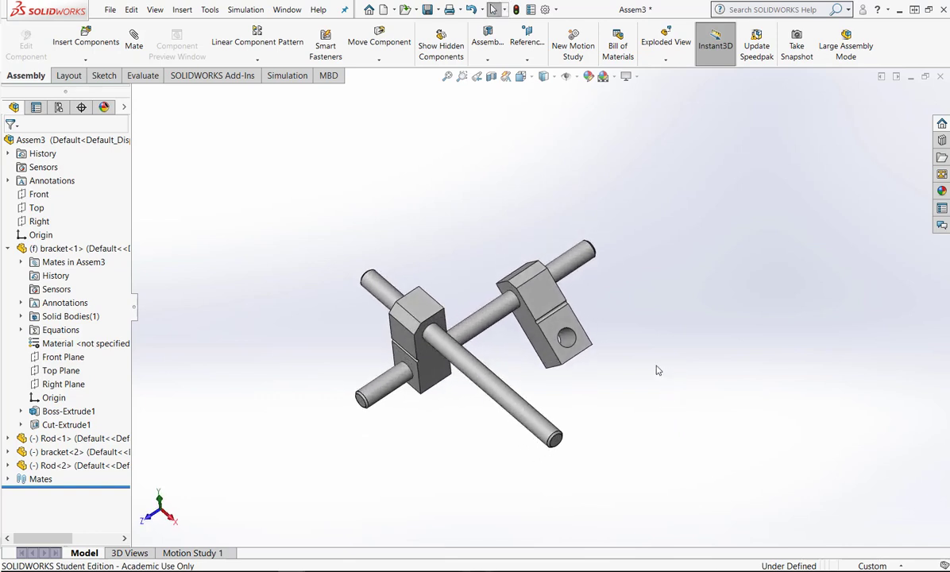
Start an angle mate between faces of the two brackets, entering 30 degrees and flipping it
drag(517, 405, 510, 339)
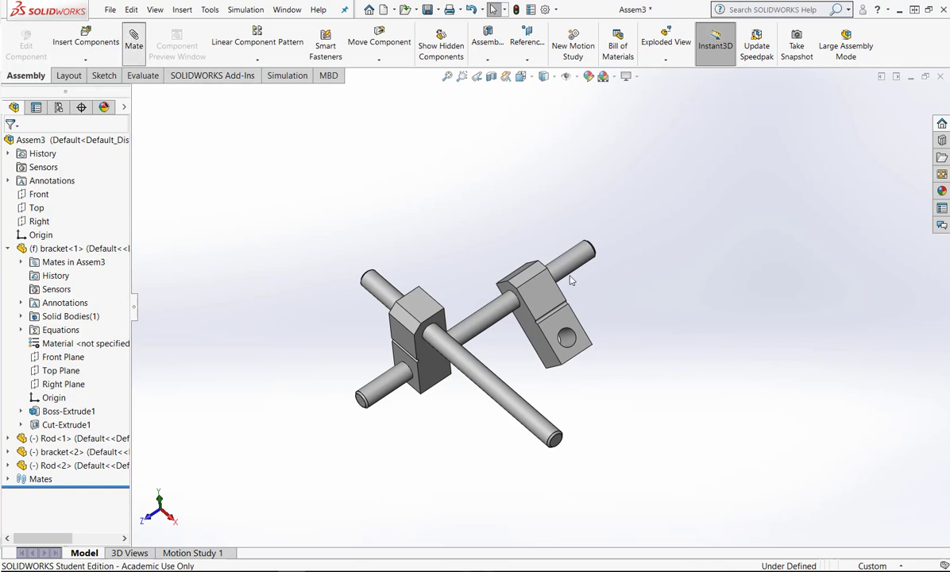
click(524, 286)
click(430, 372)
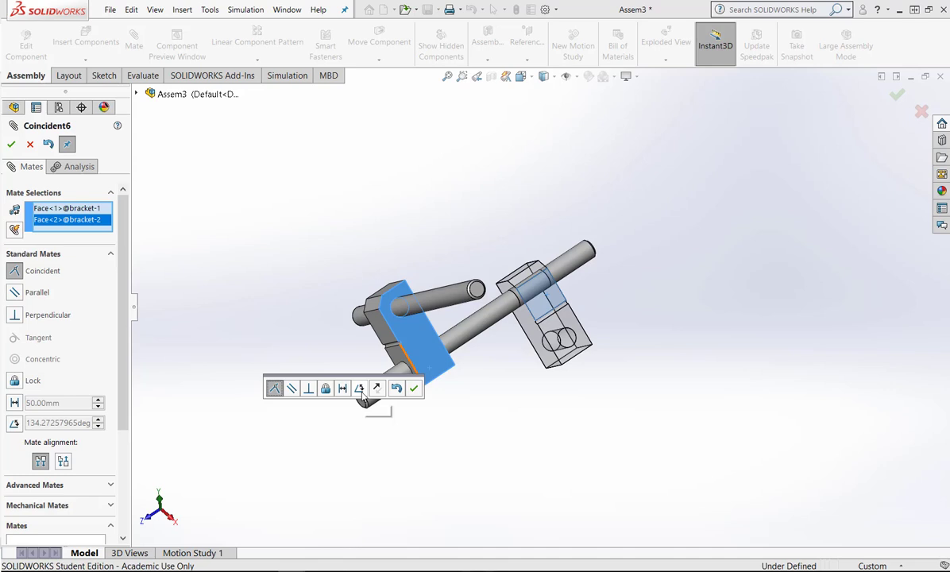
click(360, 389)
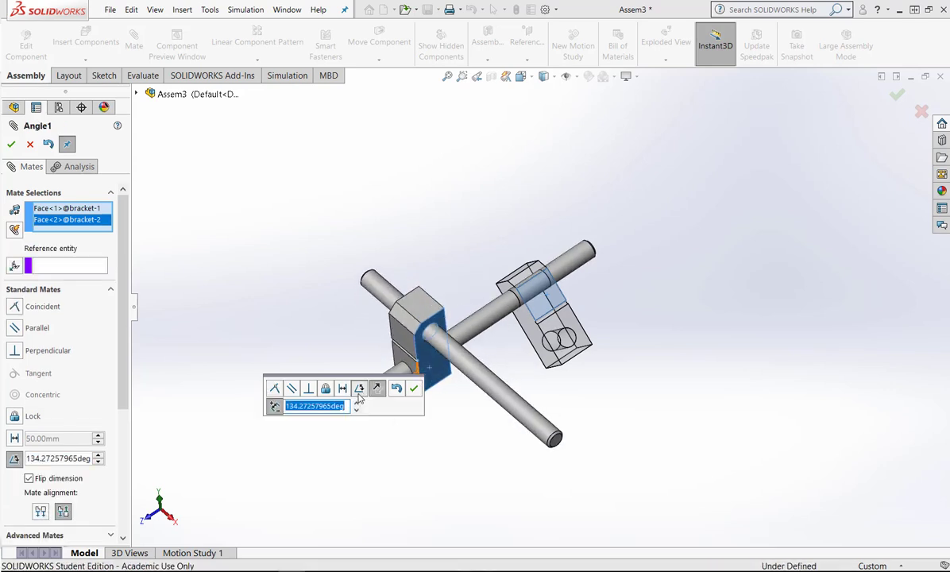
text(30)
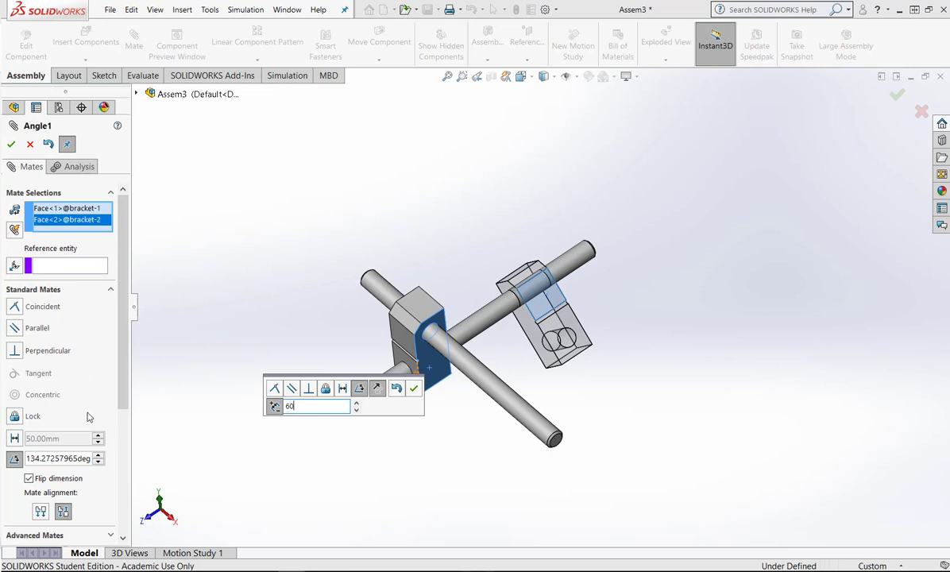
key(Return)
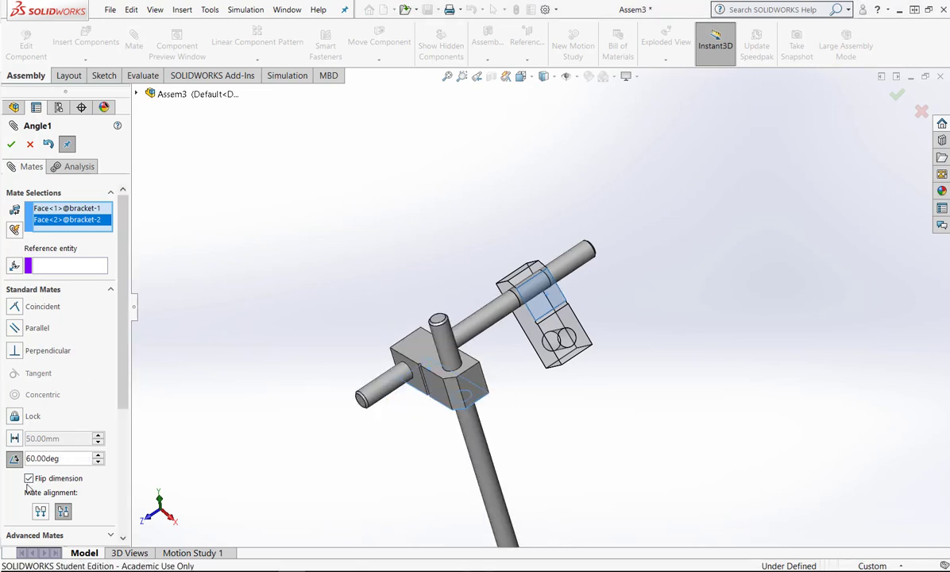
click(29, 479)
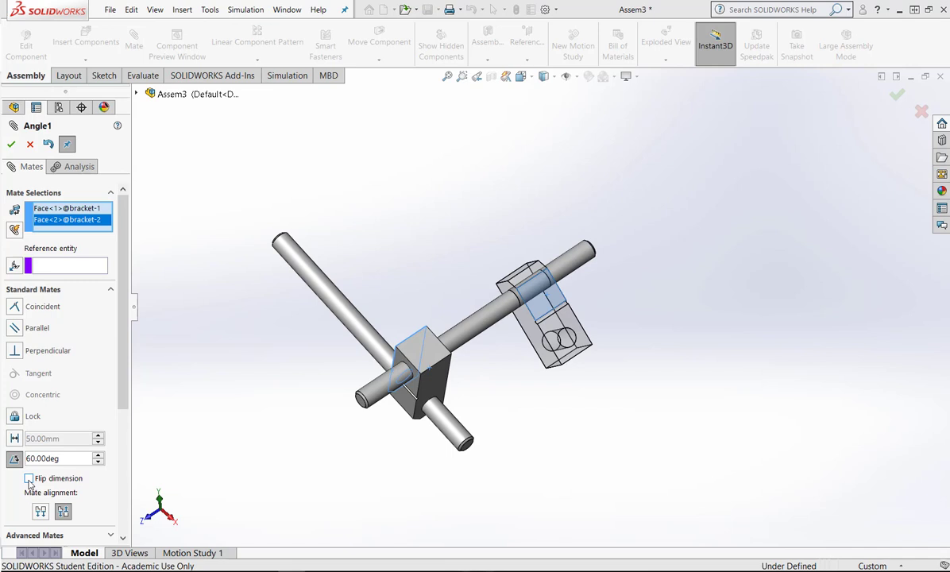
Change the bracket angle mate to 130 degrees, inspect the tilted rod, and accept it
drag(61, 458, 16, 456)
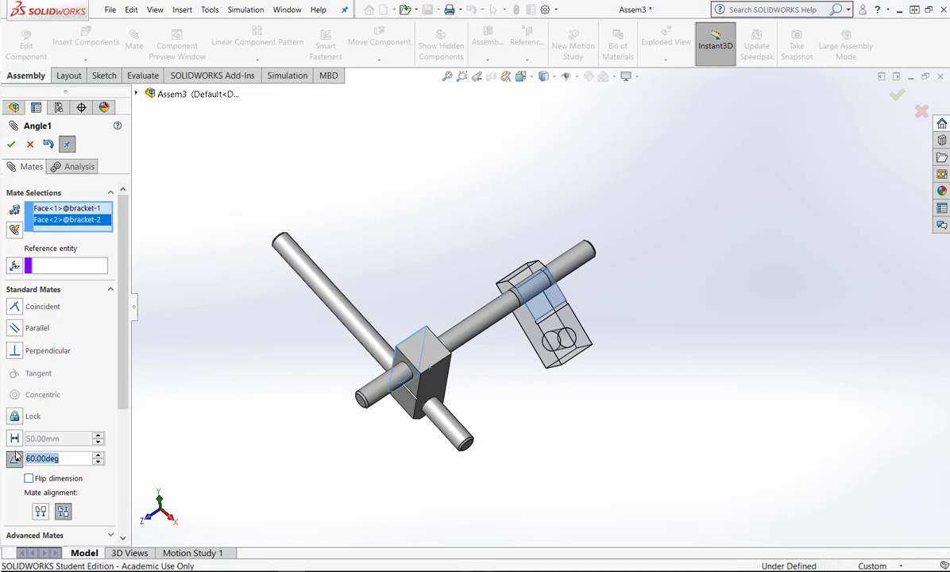
text(130)
key(Return)
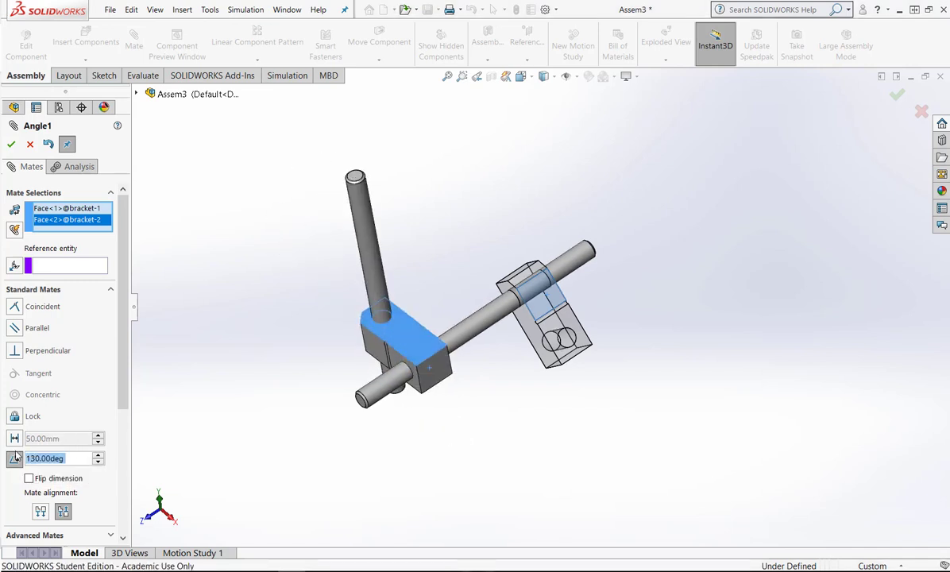
middle_drag(181, 486, 257, 439)
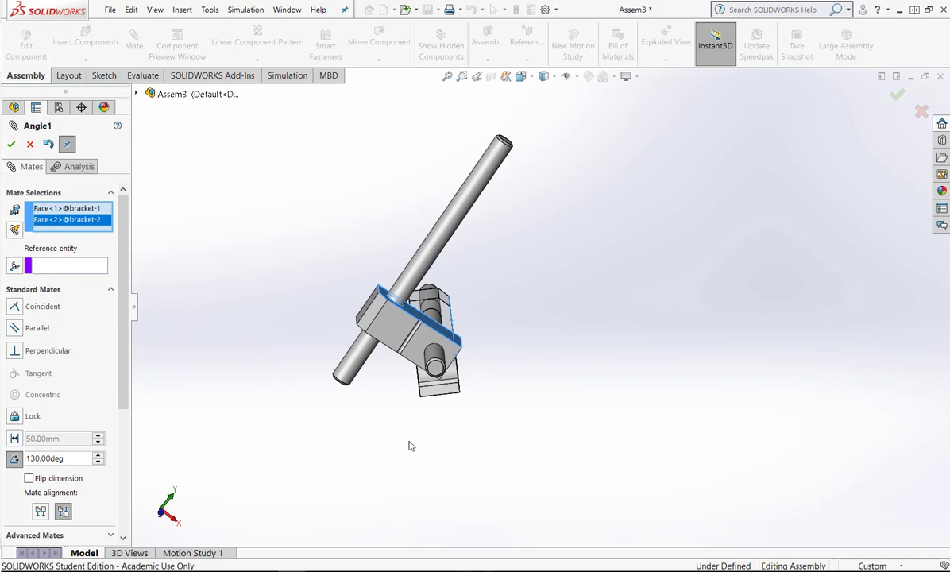
middle_drag(426, 450, 376, 485)
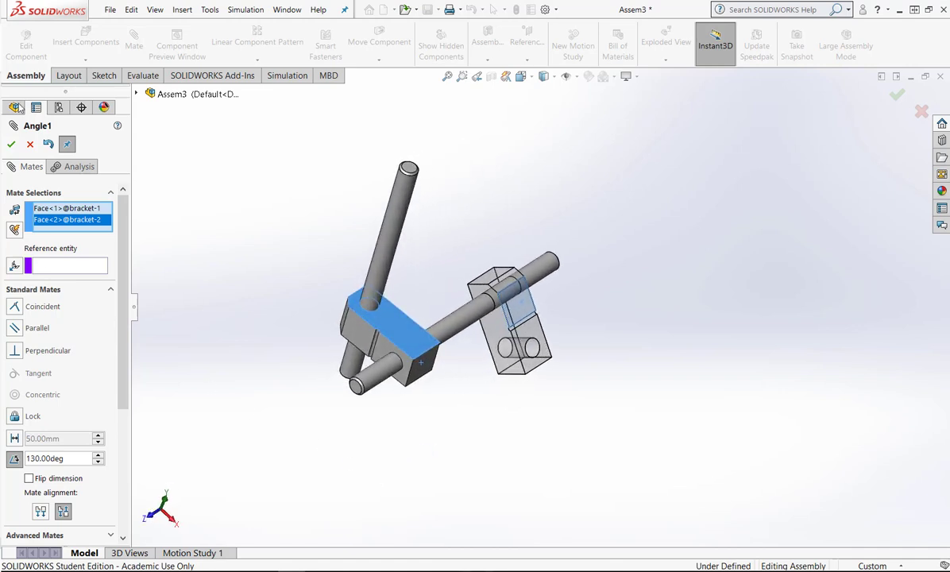
click(12, 143)
drag(338, 314, 361, 345)
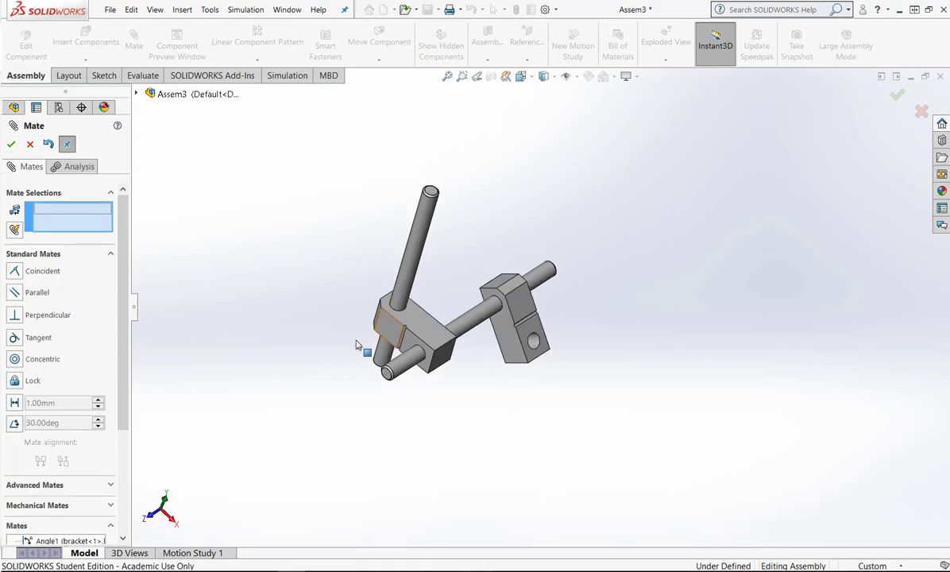
middle_drag(447, 362, 465, 398)
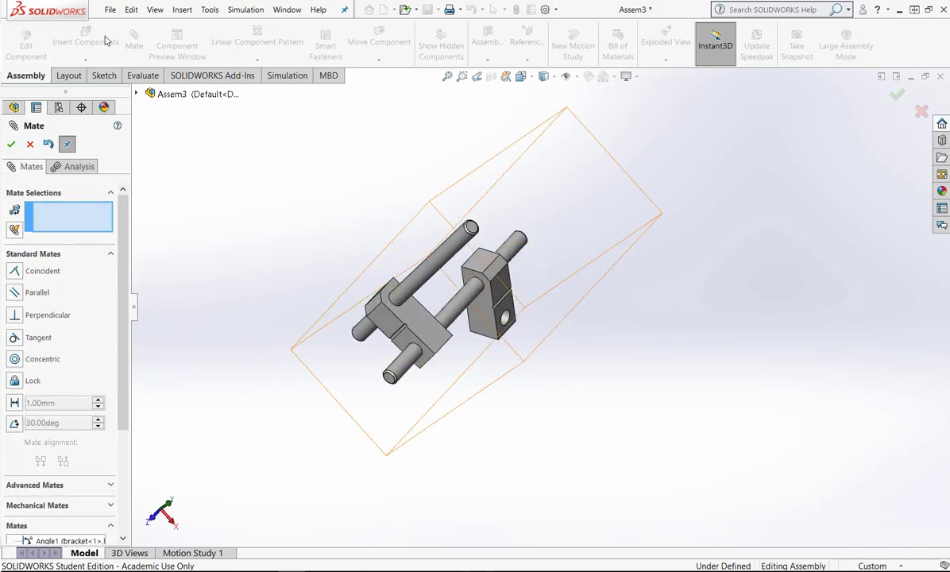
Check Assem3's mass properties: 56.66 g, centre of mass X -43.62, Y 23.77, Z 52.22 mm
click(30, 144)
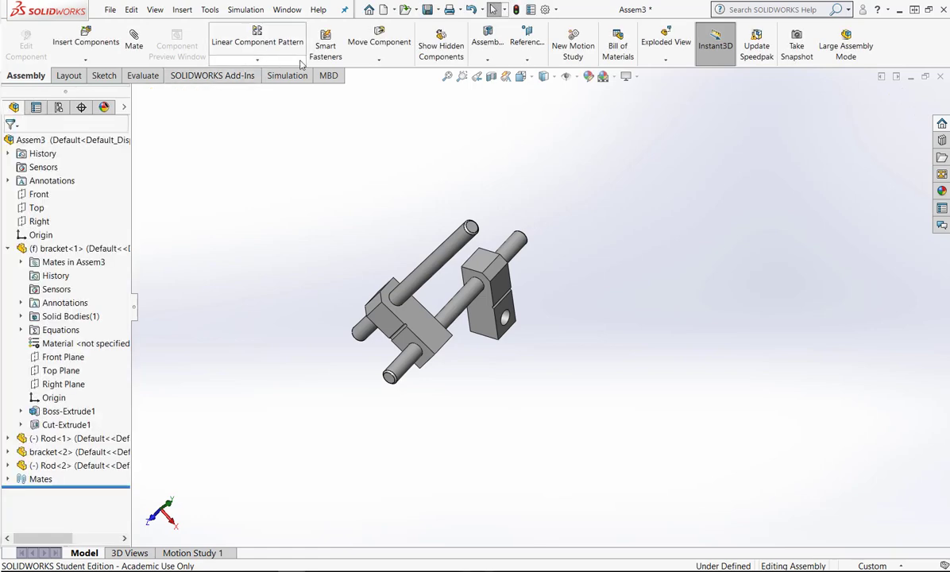
click(143, 76)
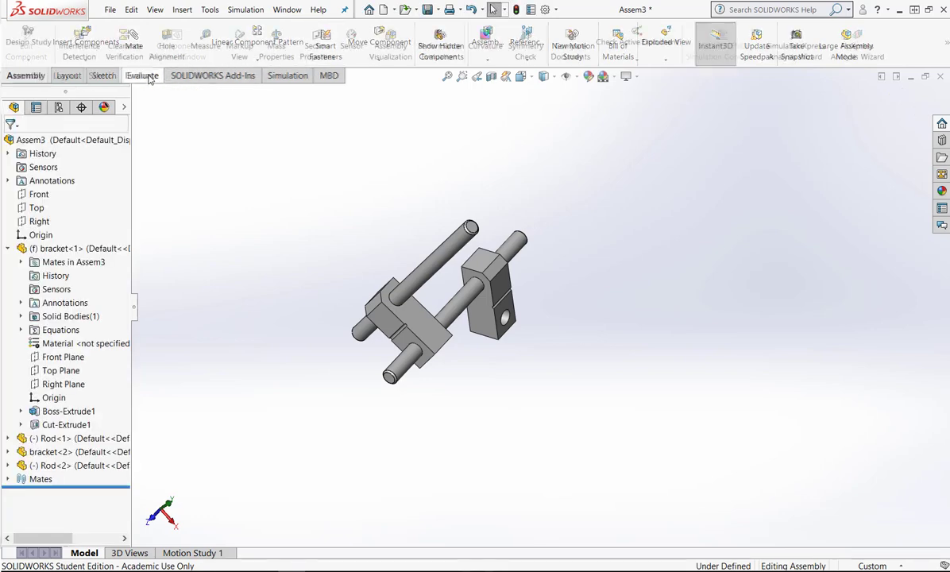
click(270, 46)
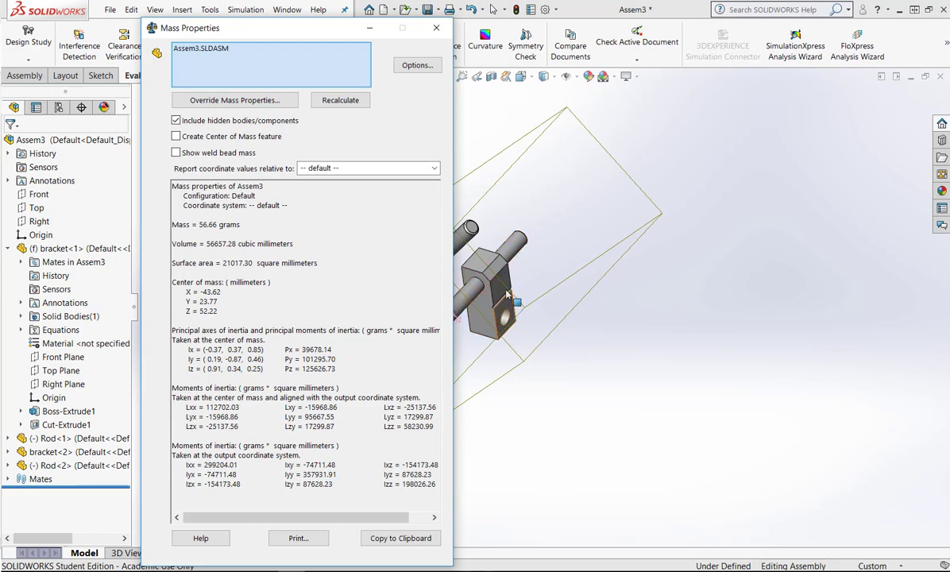
click(437, 30)
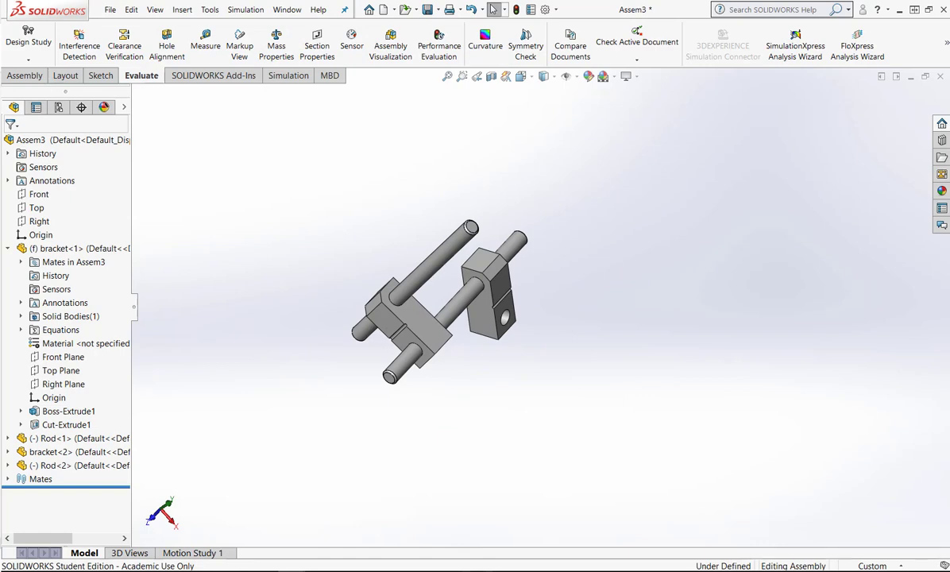
View the Blocks&Rods1 problem drawing in Chrome and move its tab into a separate window
key(alt+Tab)
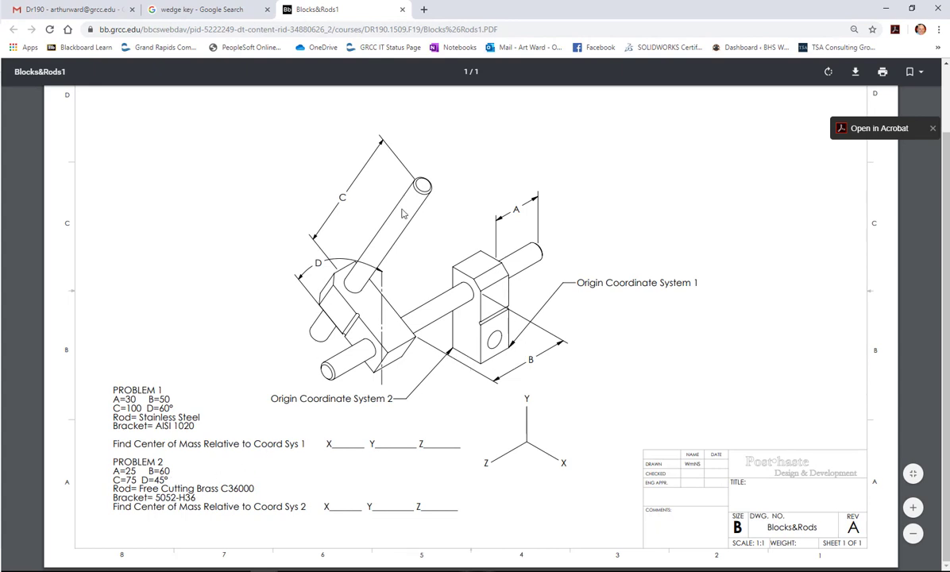
drag(316, 9, 0, 159)
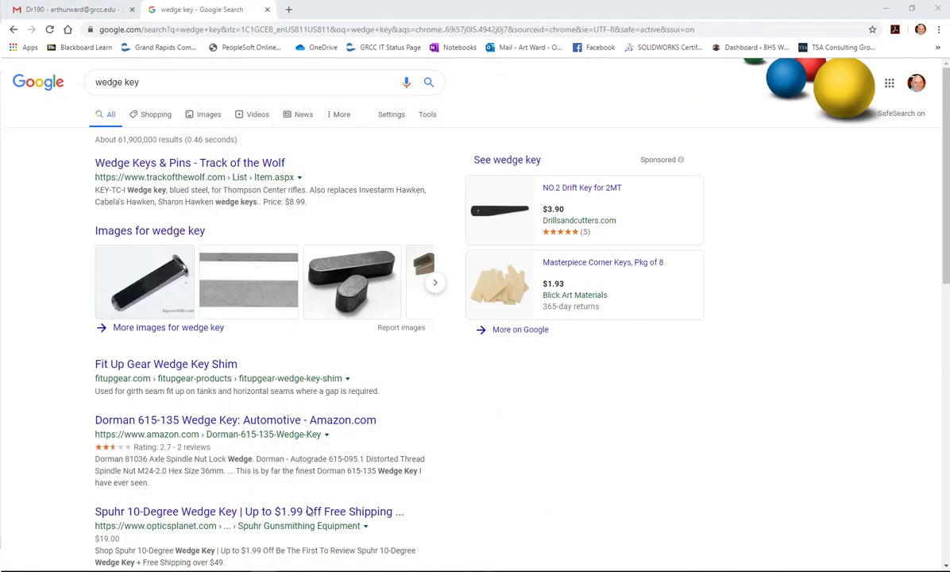
Switch from the bracket and Rod part windows back to the Assem3 assembly
mouse_move(292, 568)
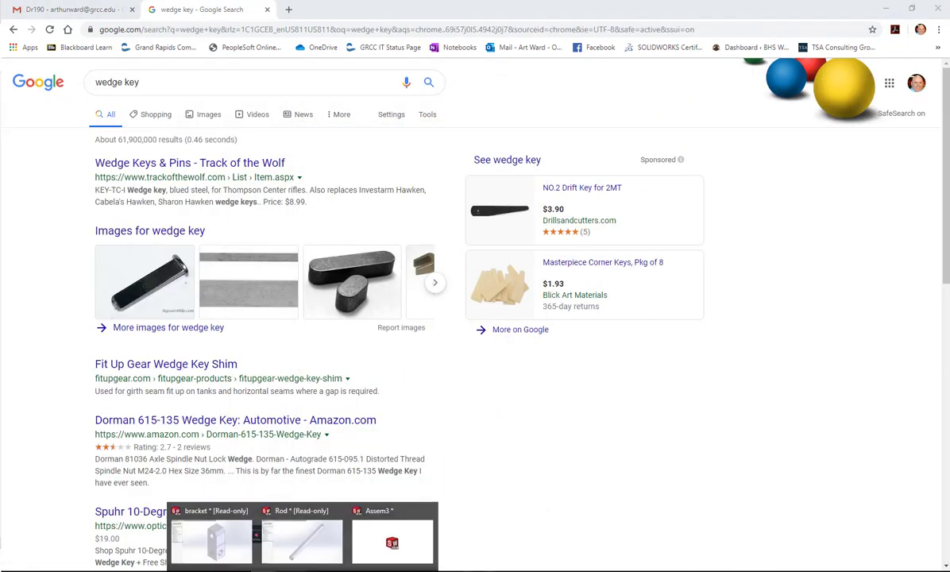
click(189, 531)
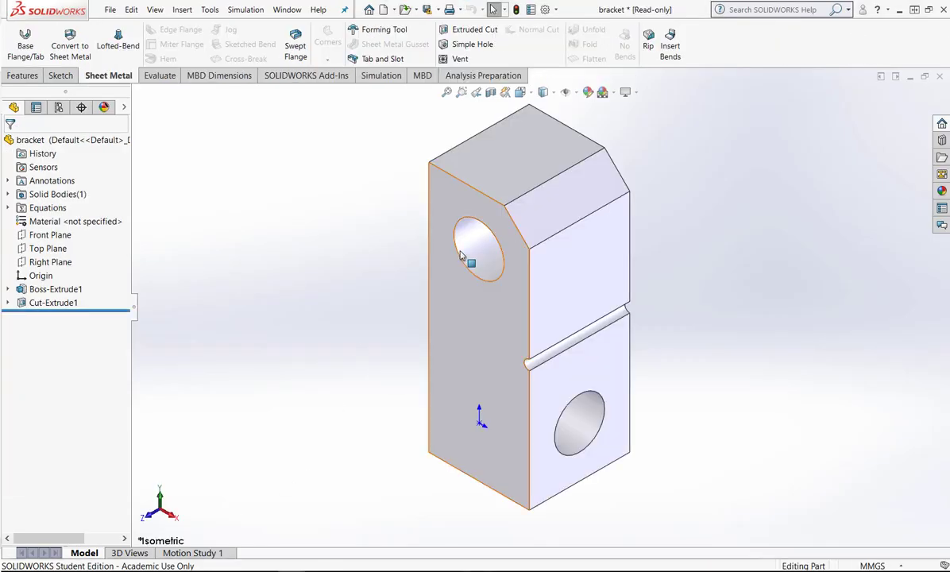
mouse_move(293, 568)
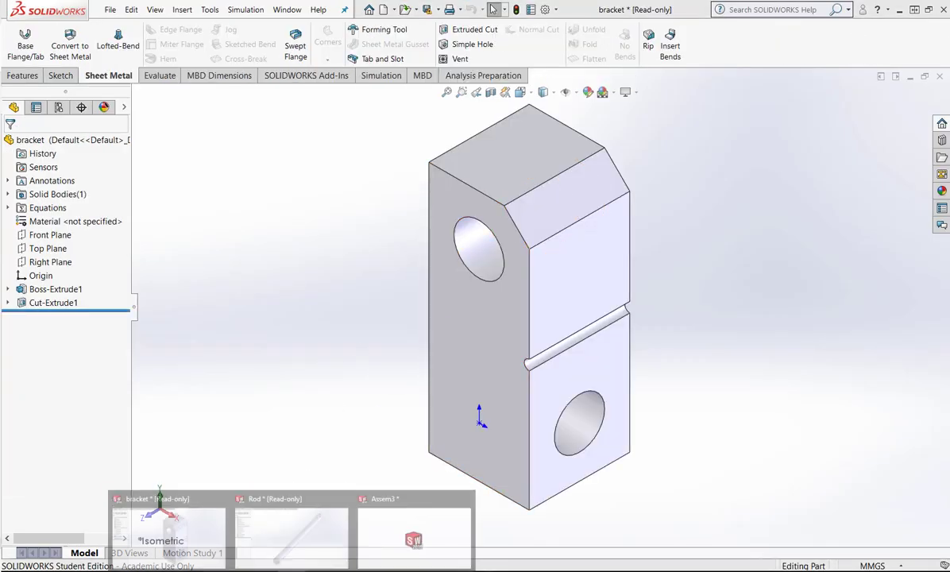
click(329, 516)
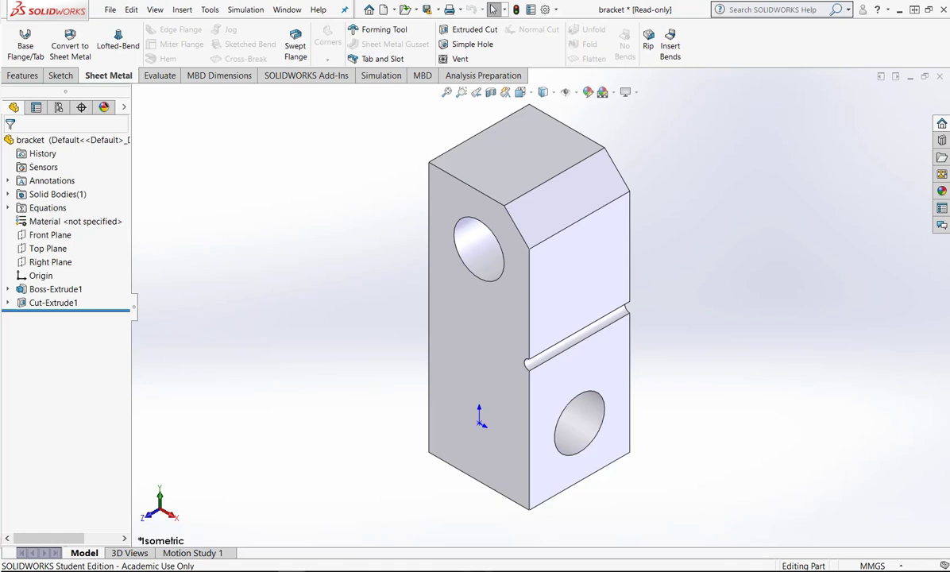
mouse_move(292, 567)
click(372, 529)
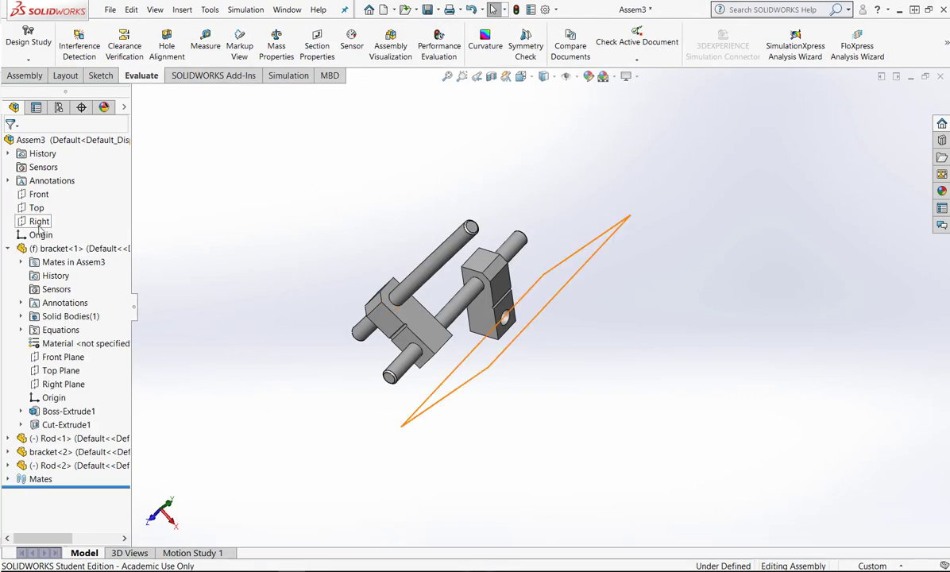
Try a coincident mate between the assembly origin and a bracket side face, then cancel it
click(38, 235)
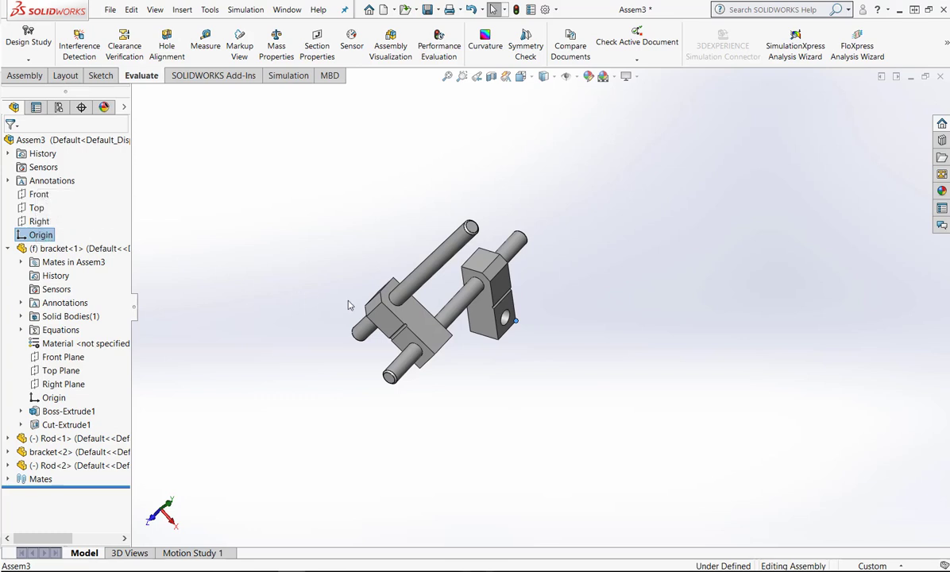
ctrl+click(474, 334)
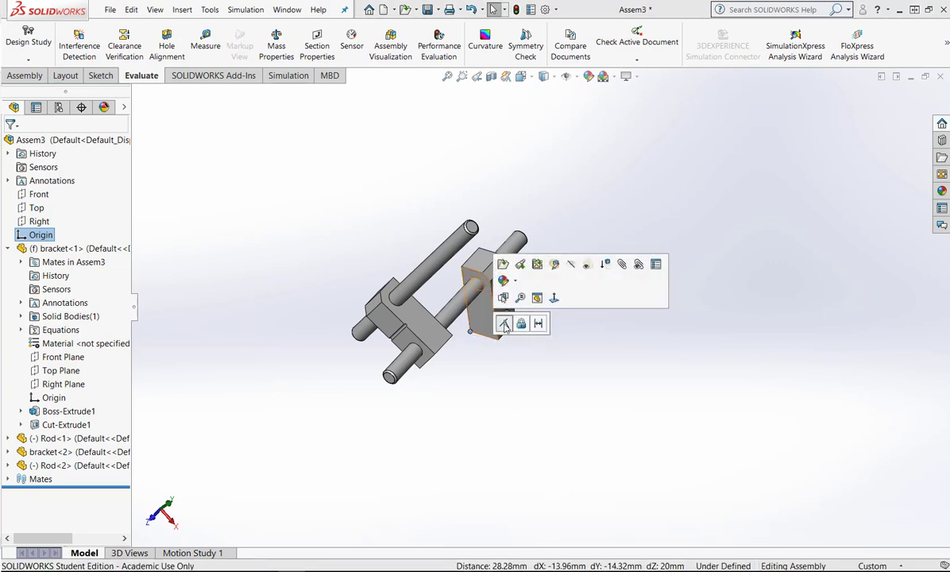
click(504, 324)
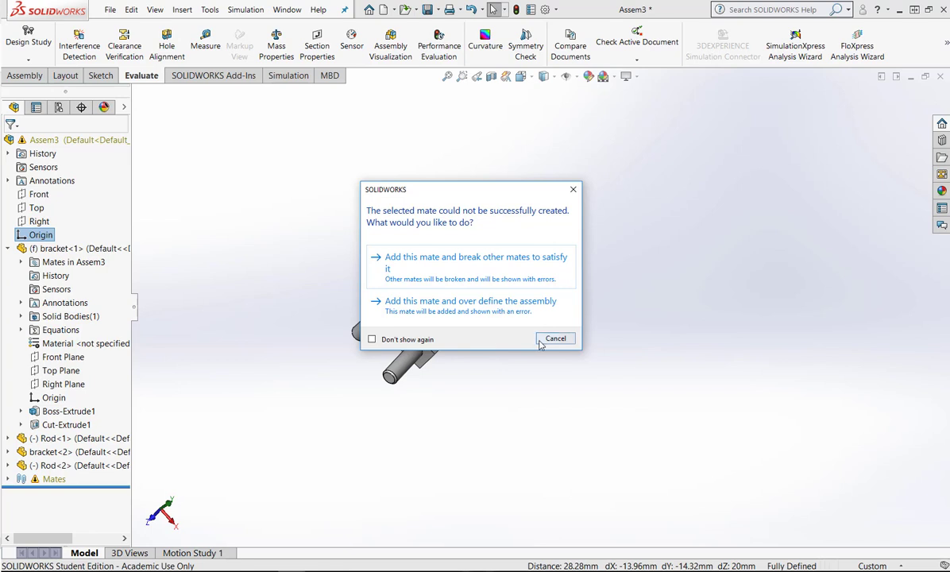
click(556, 339)
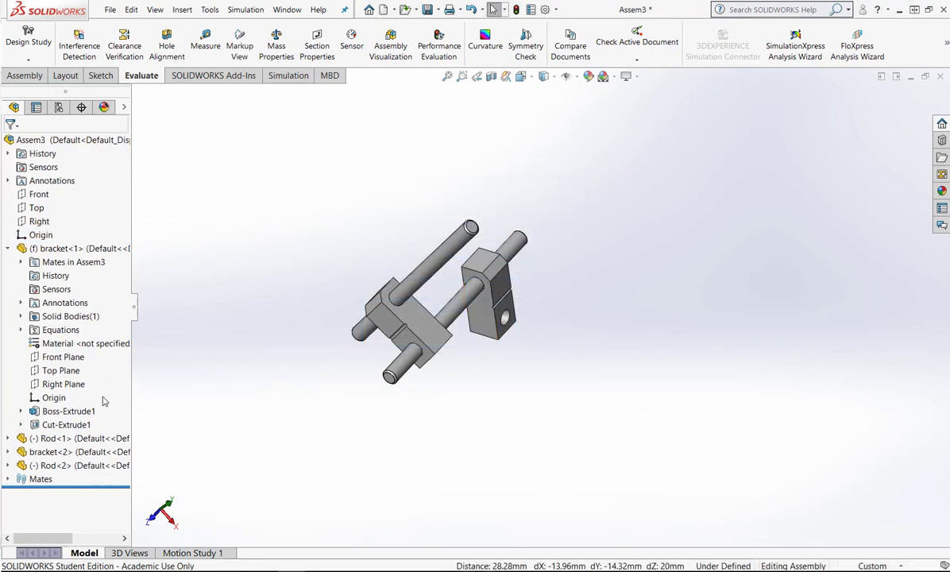
Delete the Coincident2 mate from the assembly's Mates folder
click(9, 480)
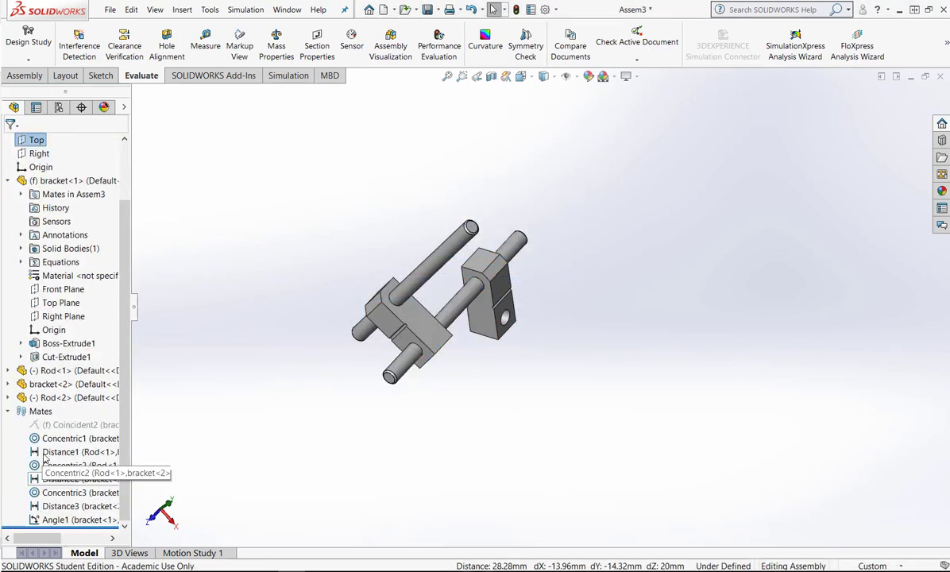
click(51, 425)
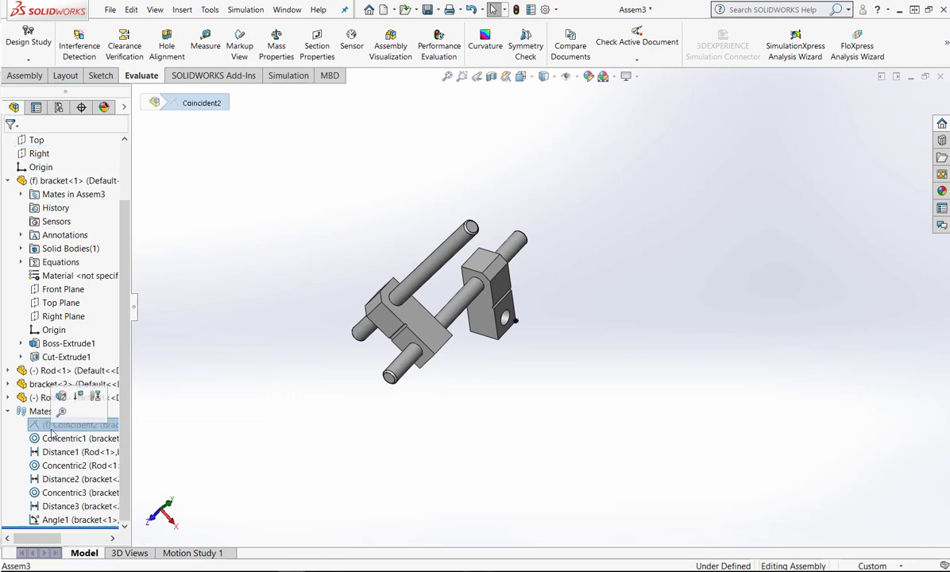
right_click(51, 425)
key(Escape)
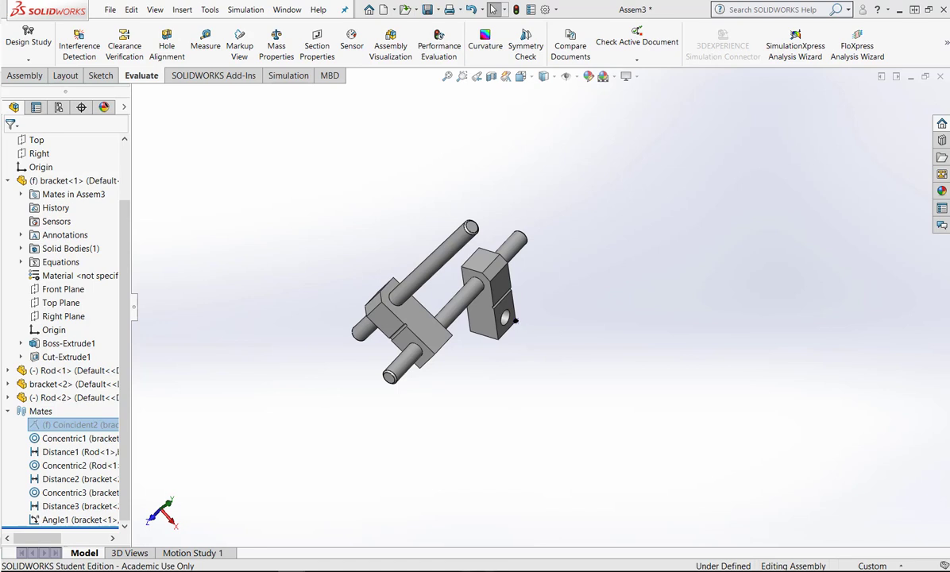
key(Delete)
click(534, 147)
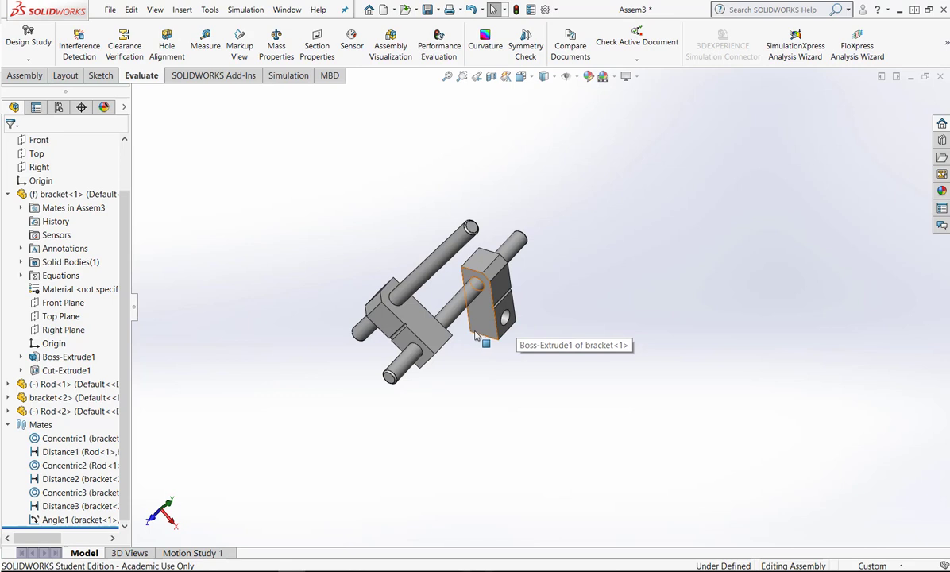
Make the bracket face coincident with the assembly origin, breaking the conflicting mates
click(38, 181)
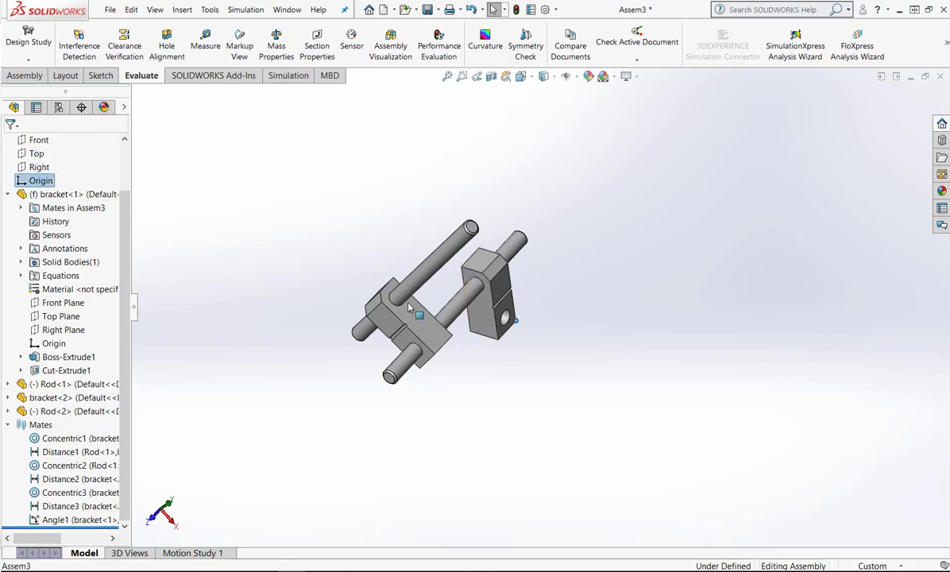
ctrl+click(472, 334)
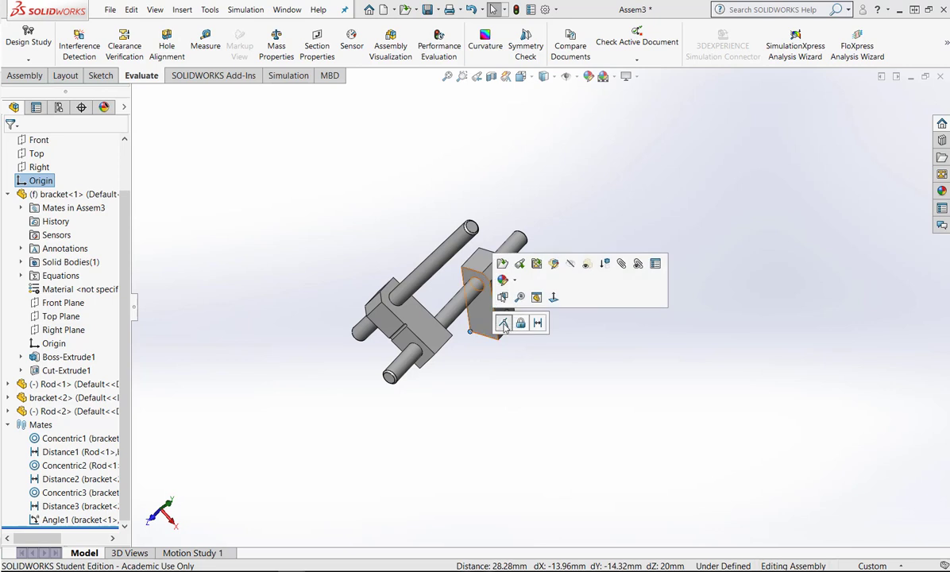
click(504, 323)
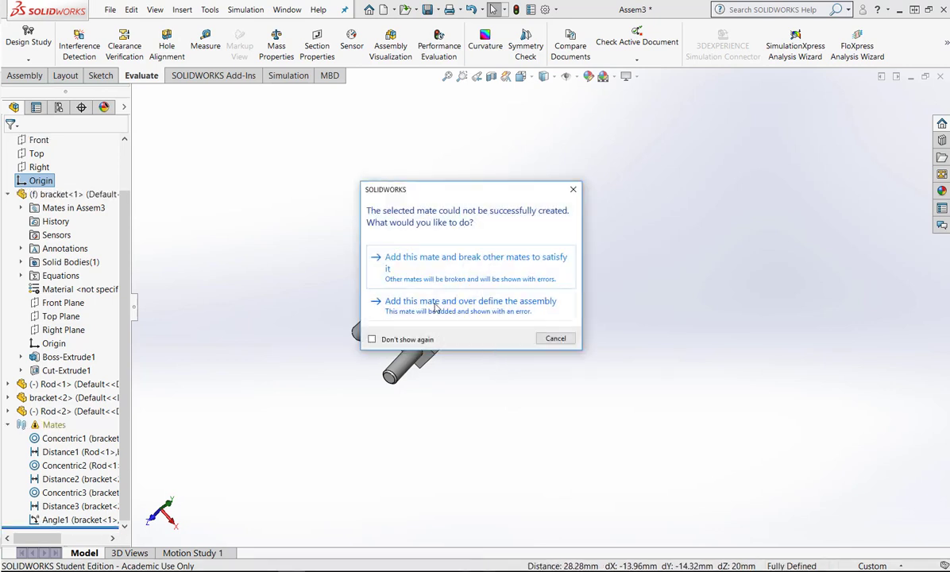
click(431, 275)
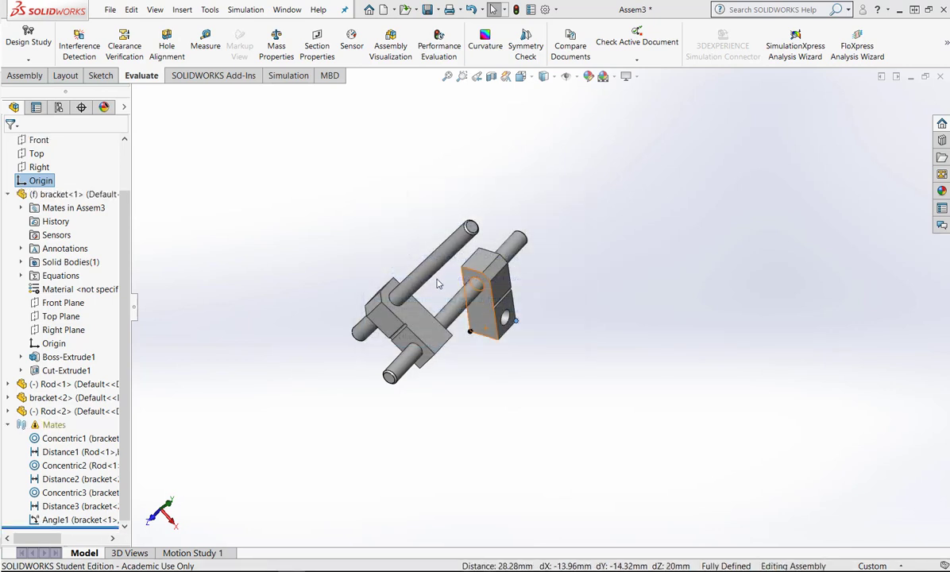
Acknowledge the fixed-components warning and leave bracket<1> unfixed
click(554, 297)
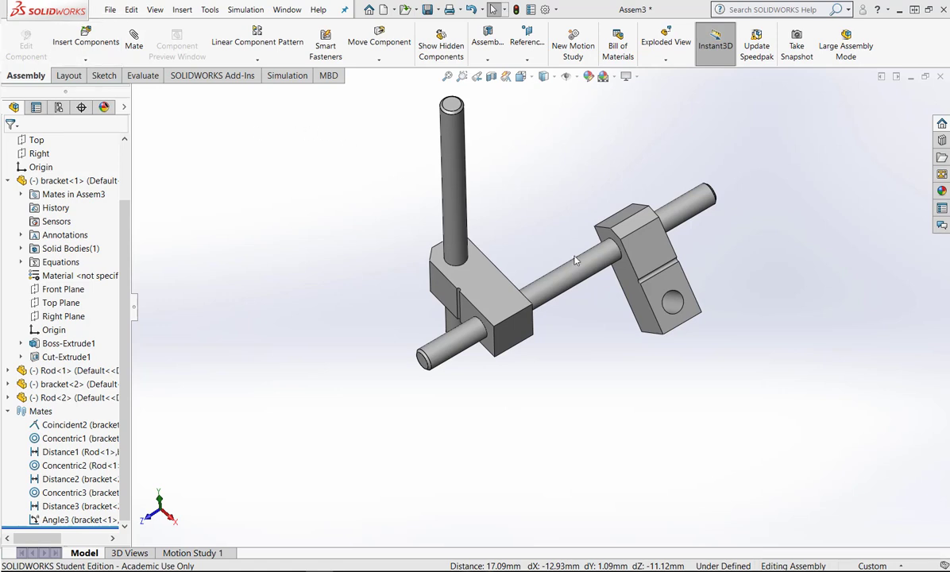
click(633, 282)
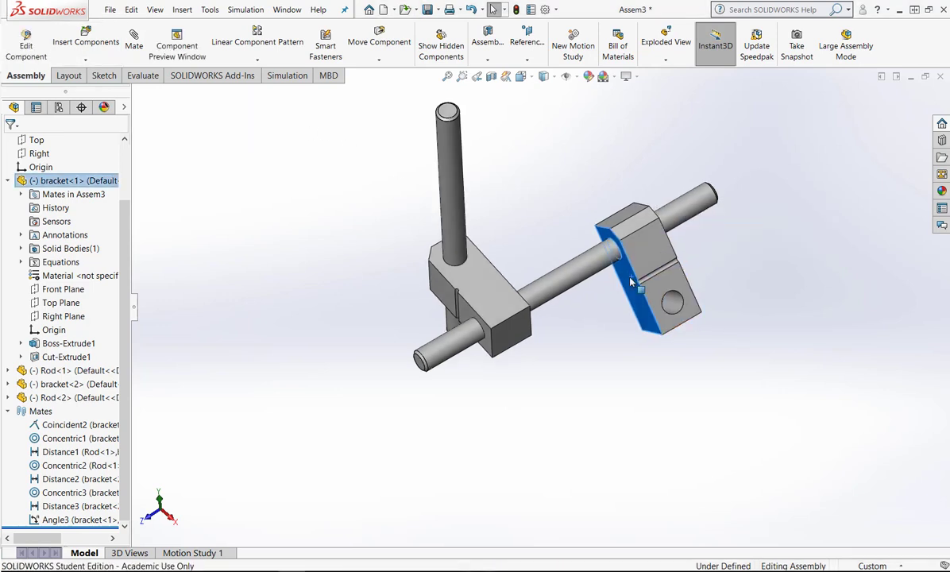
right_click(632, 274)
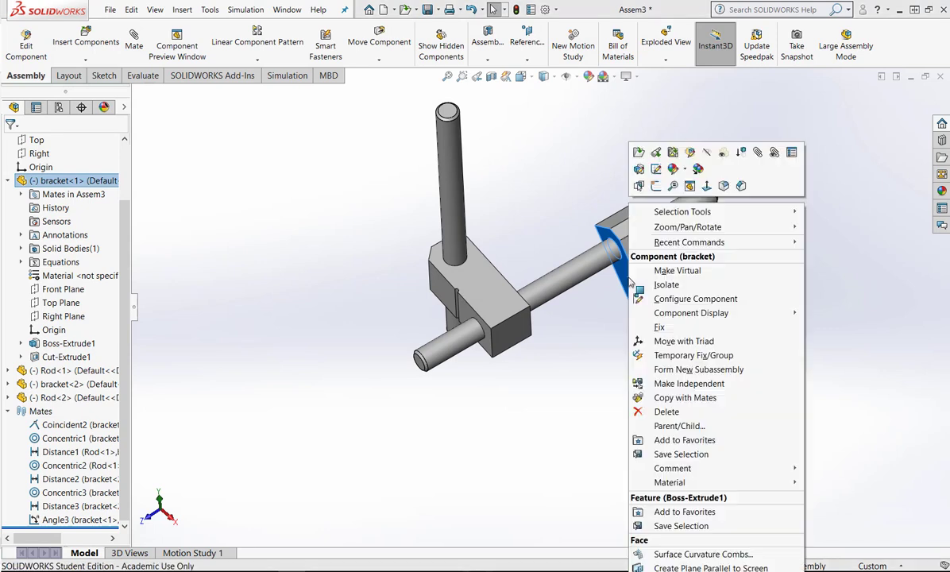
click(627, 324)
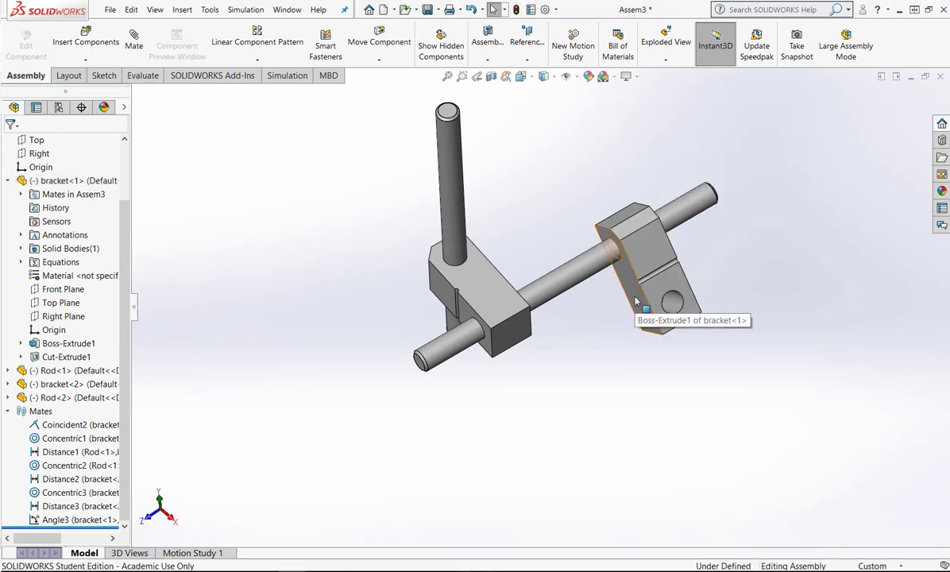
Delete the Coincident2 mate
click(76, 425)
right_click(77, 429)
click(109, 412)
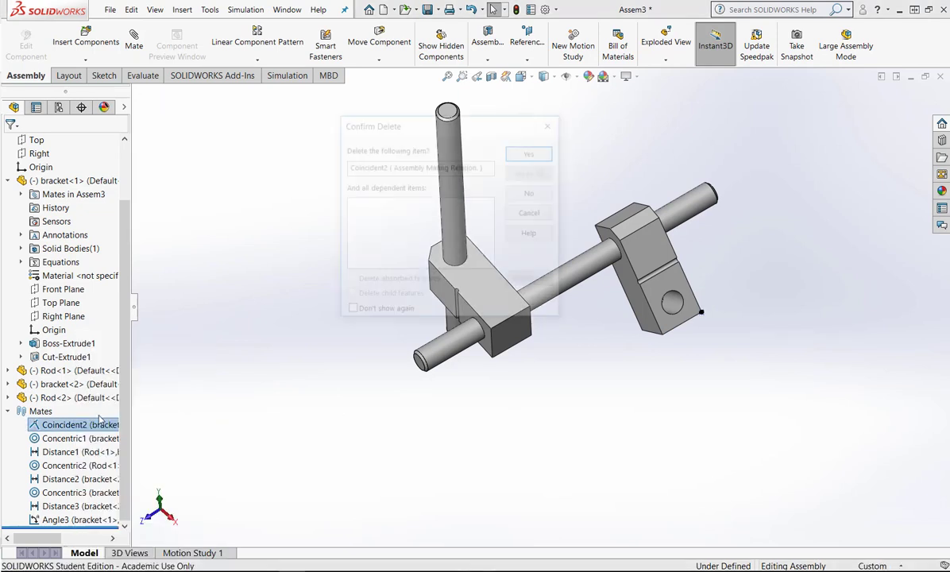
click(535, 150)
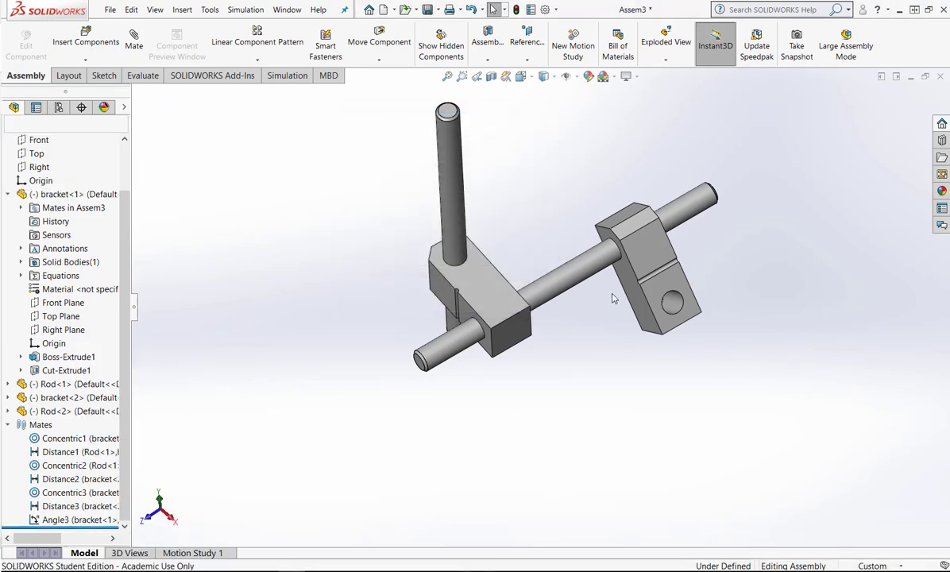
Make the bracket's back corner vertex coincident with the assembly origin
drag(633, 298, 645, 247)
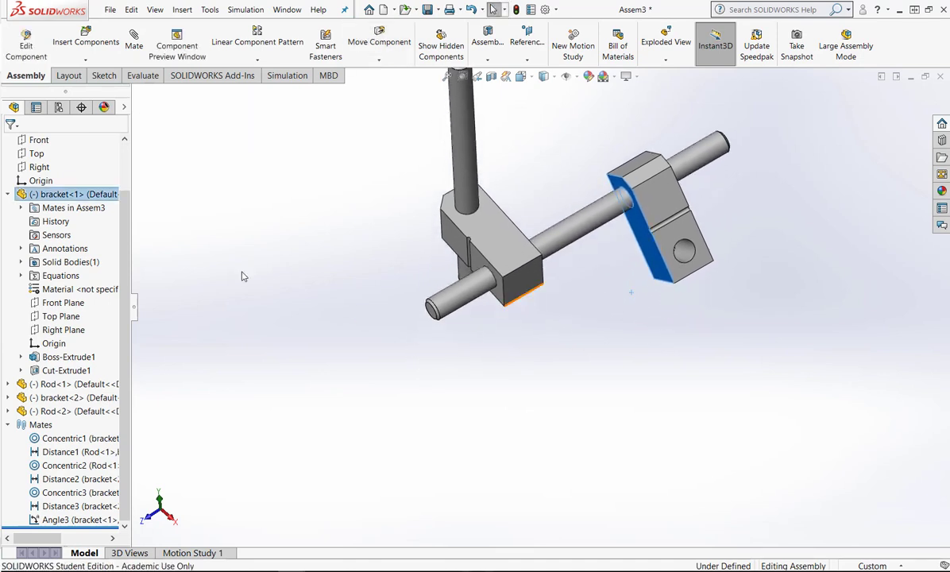
click(38, 180)
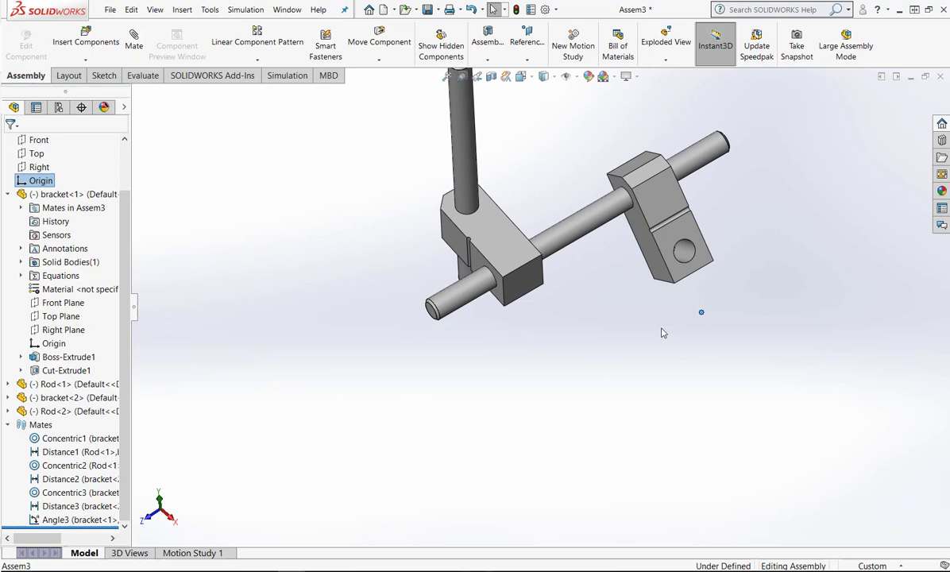
ctrl+click(654, 279)
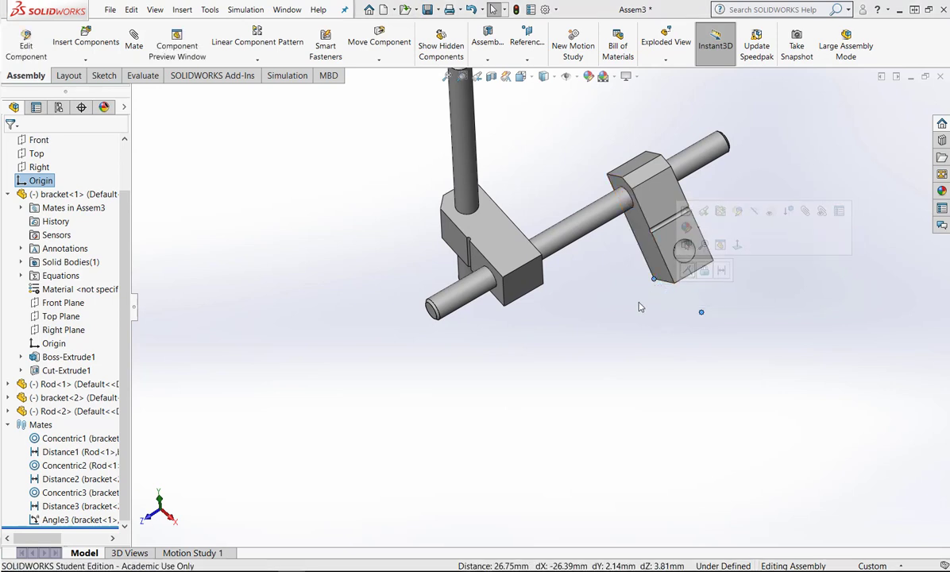
click(688, 271)
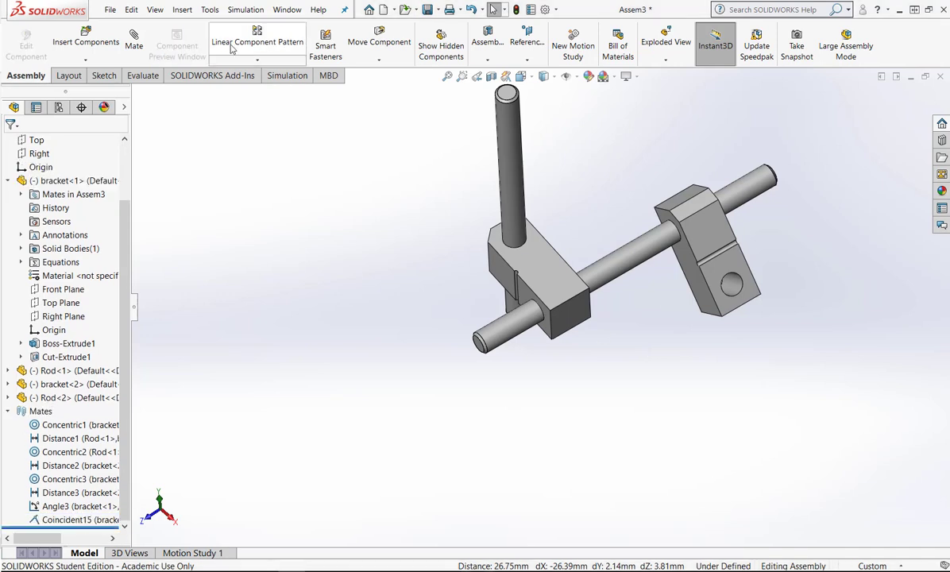
Check Assem3's updated centre of mass: X -24.72, Y 42.62, Z 30.67 mm, mass 56.66 g
click(149, 76)
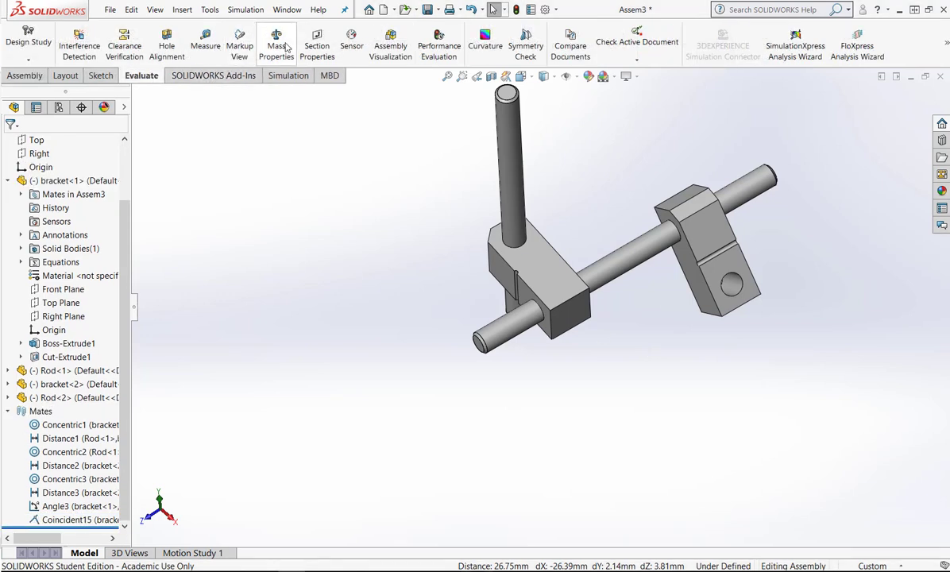
click(258, 40)
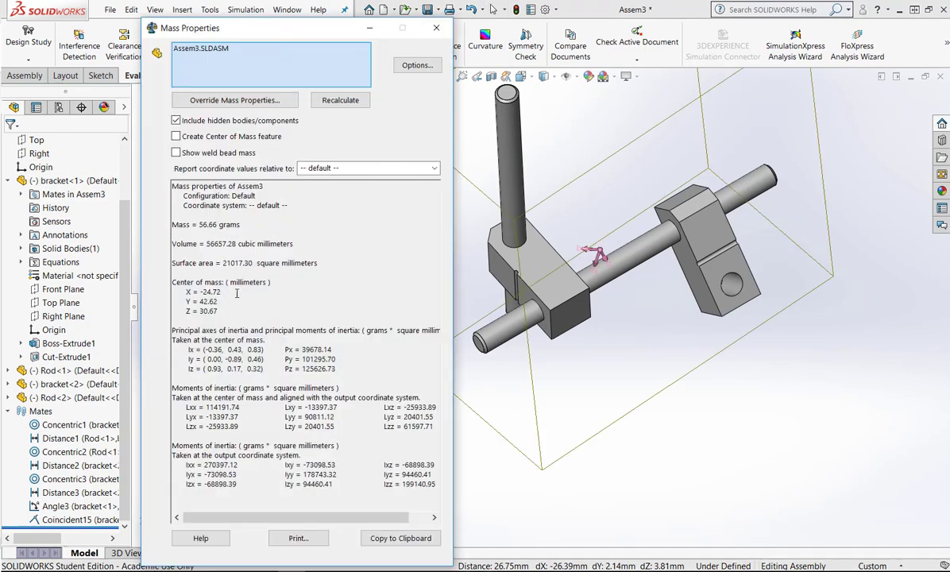
click(436, 27)
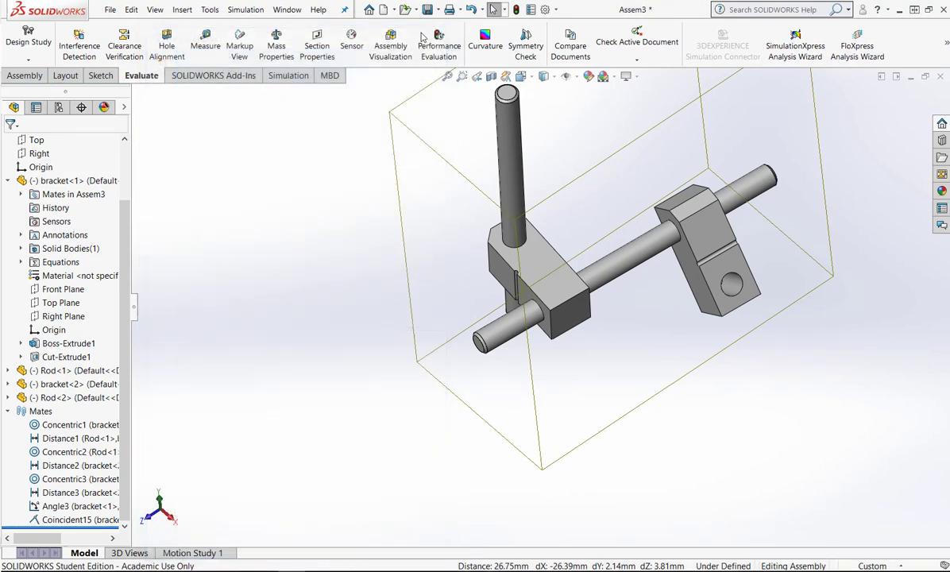